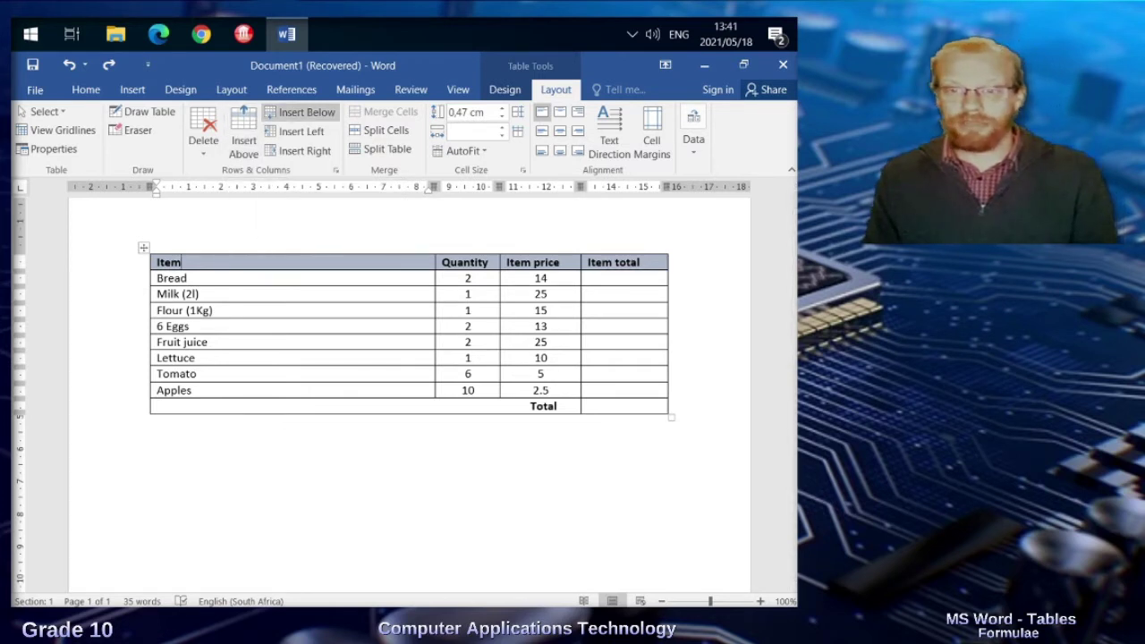
Try inserting a row below the header row and a column left of the Item column, undoing each insertion.
{"action": "left_click", "coordinate": [300, 112]}
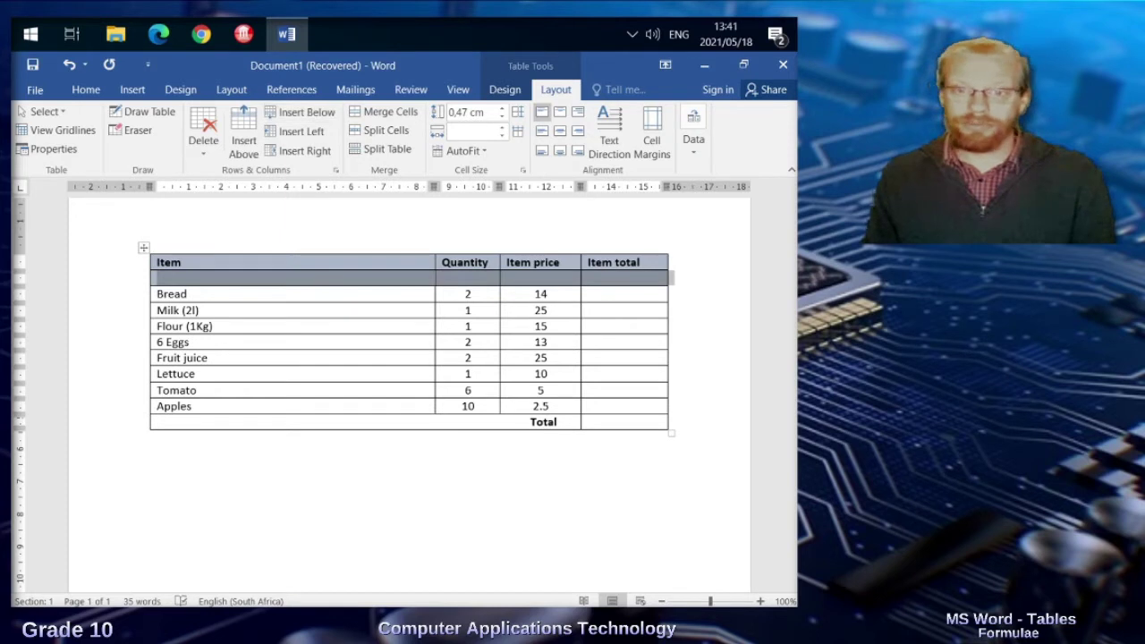
{"action": "left_click", "coordinate": [69, 65]}
{"action": "left_click", "coordinate": [295, 132]}
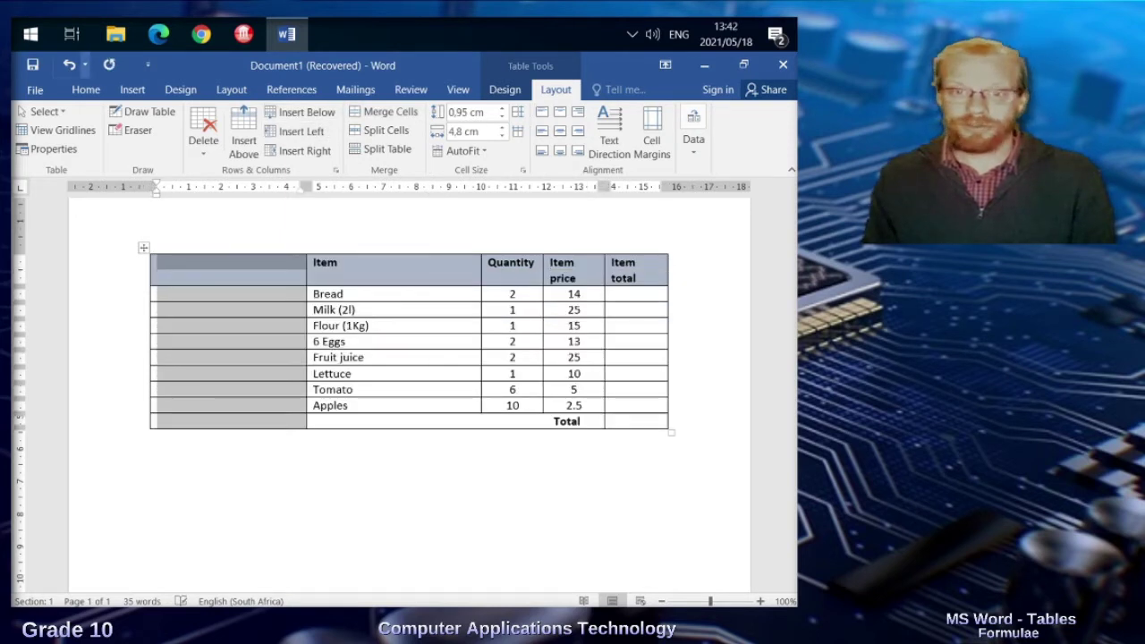
{"action": "left_click", "coordinate": [69, 64]}
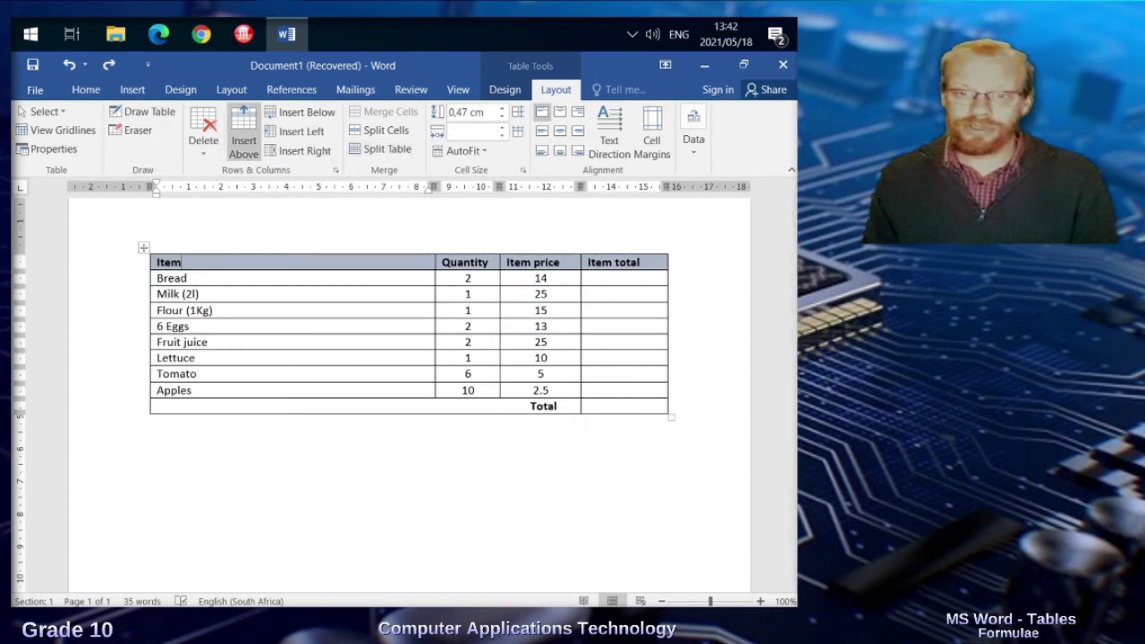
Insert a new row above the header row and merge its cells into one.
{"action": "left_click", "coordinate": [243, 134]}
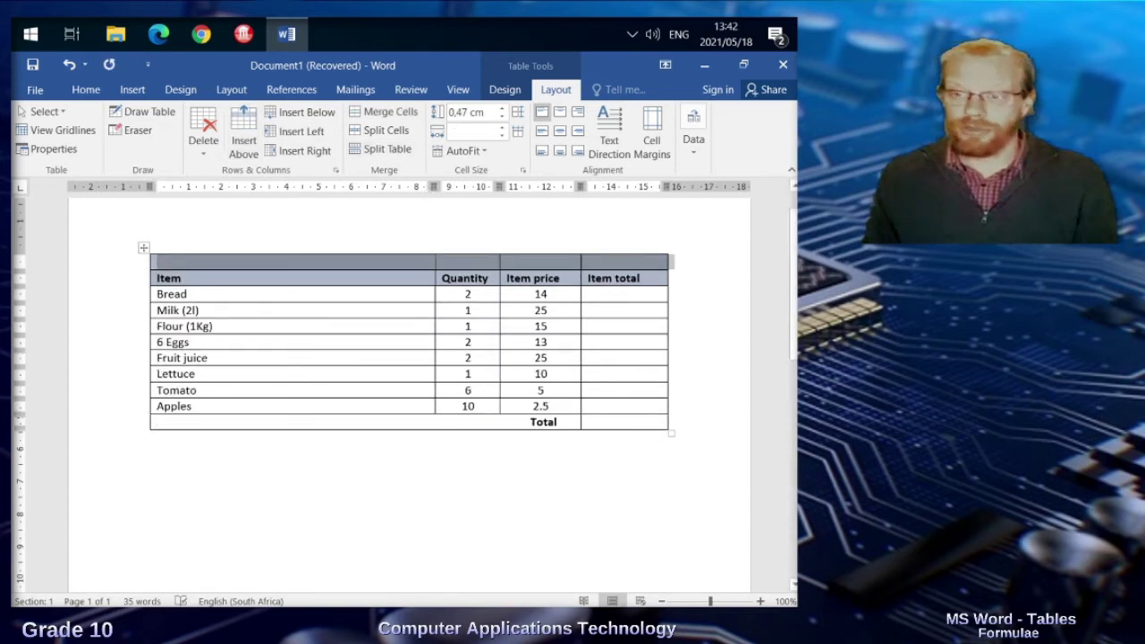
{"action": "left_click_drag", "start_coordinate": [662, 262], "coordinate": [317, 261]}
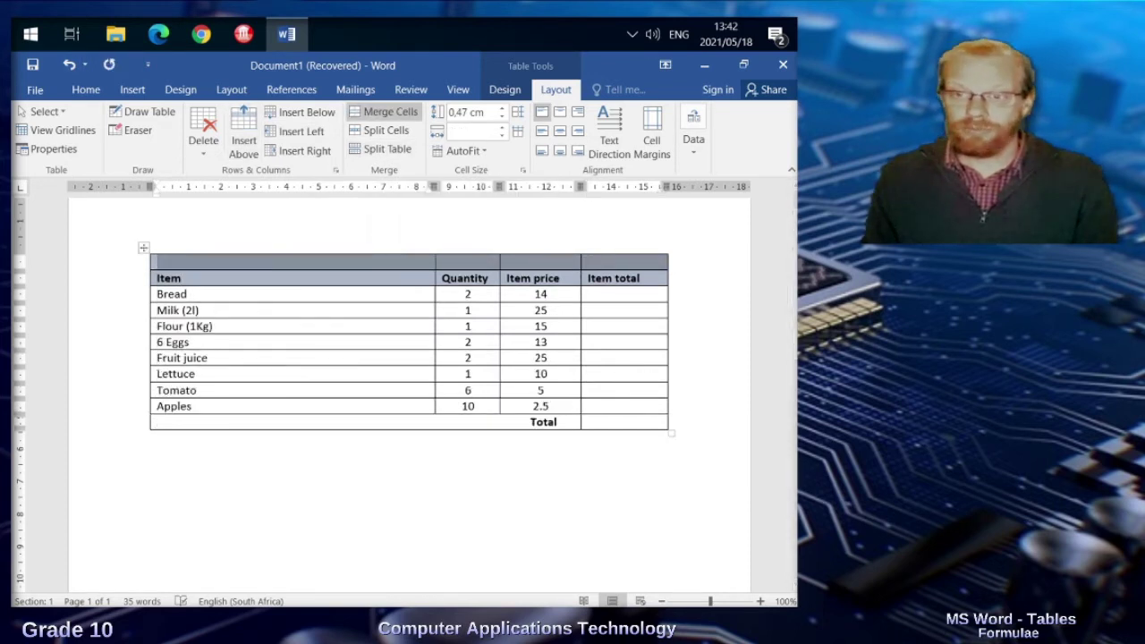
{"action": "left_click", "coordinate": [384, 112]}
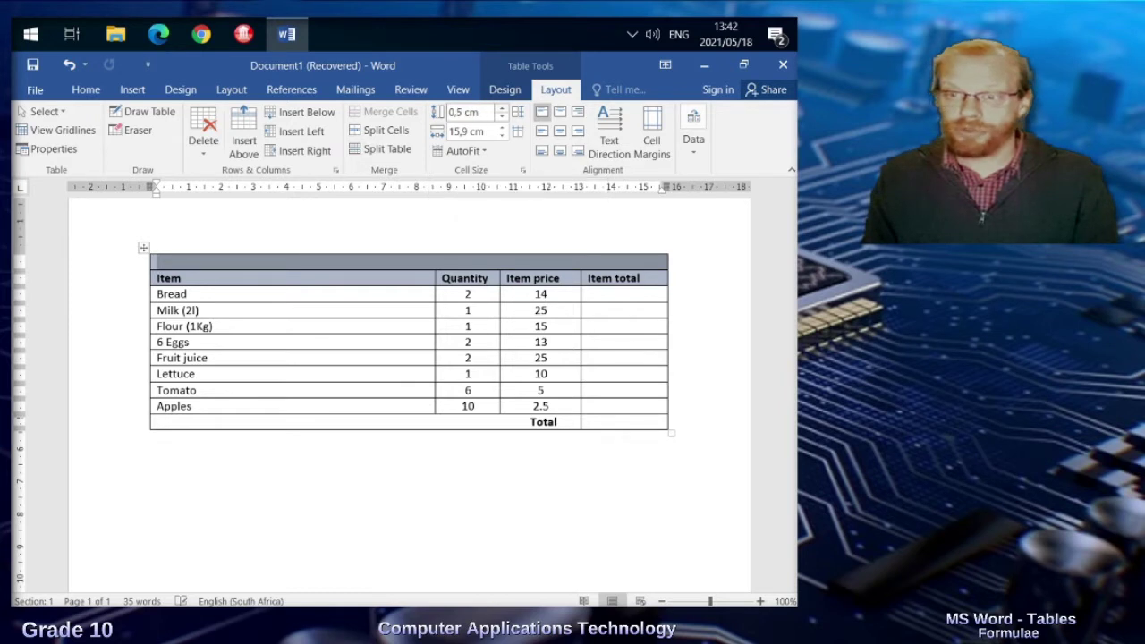
Set the merged top row's height to 0,9 cm and align its contents to the centre both vertically and horizontally.
{"action": "left_click", "coordinate": [502, 108]}
{"action": "left_click", "coordinate": [502, 108]}
{"action": "left_click", "coordinate": [502, 108]}
{"action": "left_click", "coordinate": [502, 108]}
{"action": "left_click", "coordinate": [501, 108]}
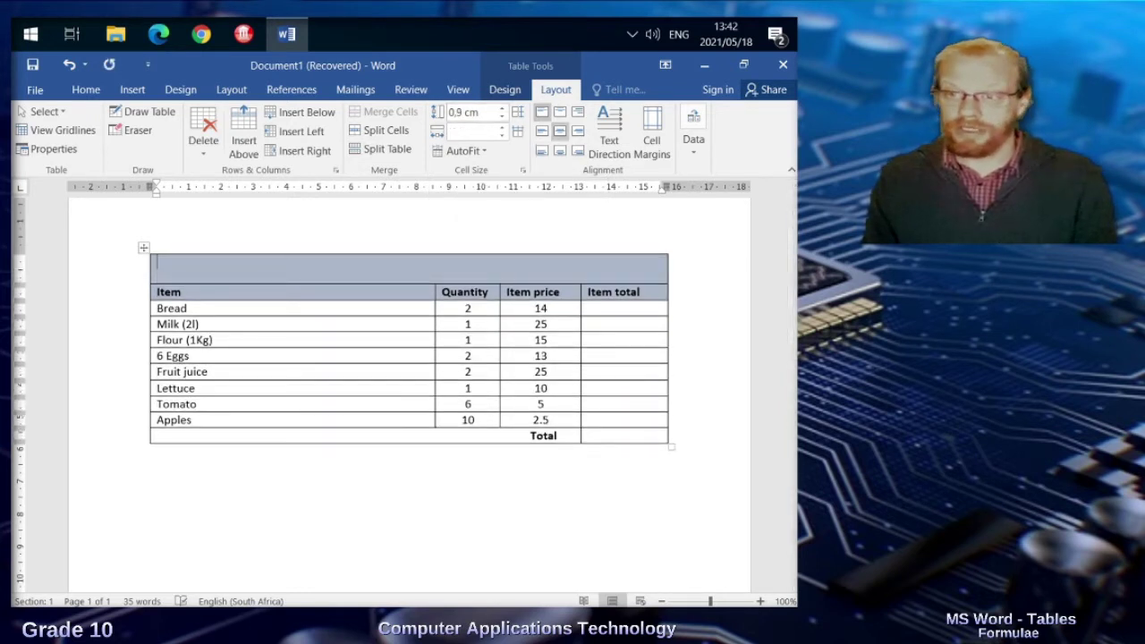
{"action": "left_click", "coordinate": [559, 131]}
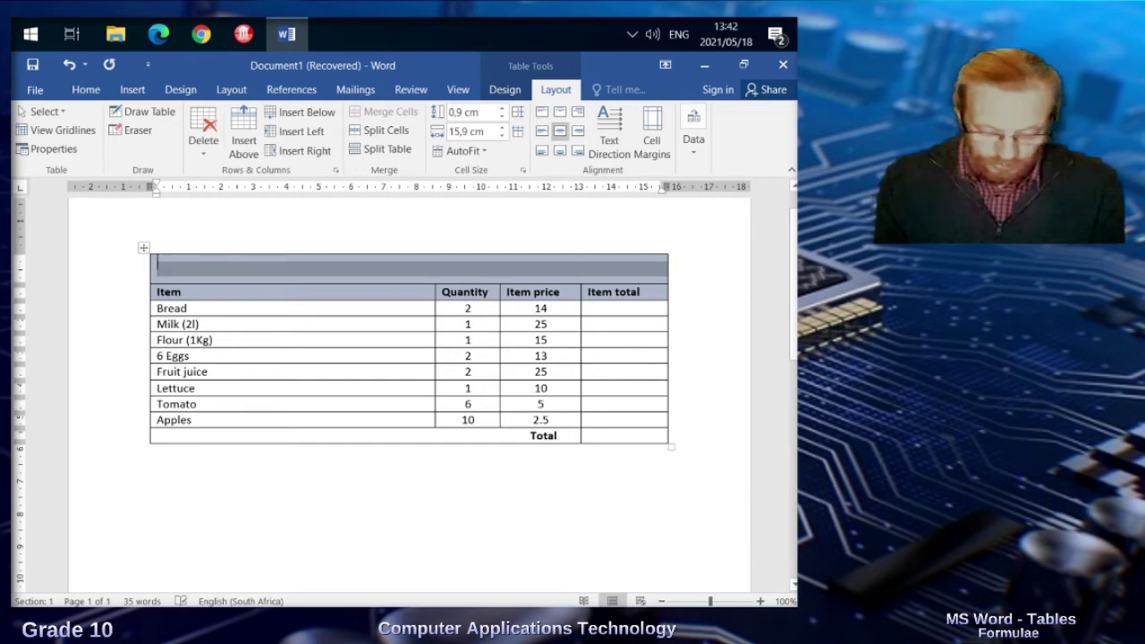
Enter the title "Shopping List" in the merged top row and increase its font size.
{"action": "type", "text": "Shopping List"}
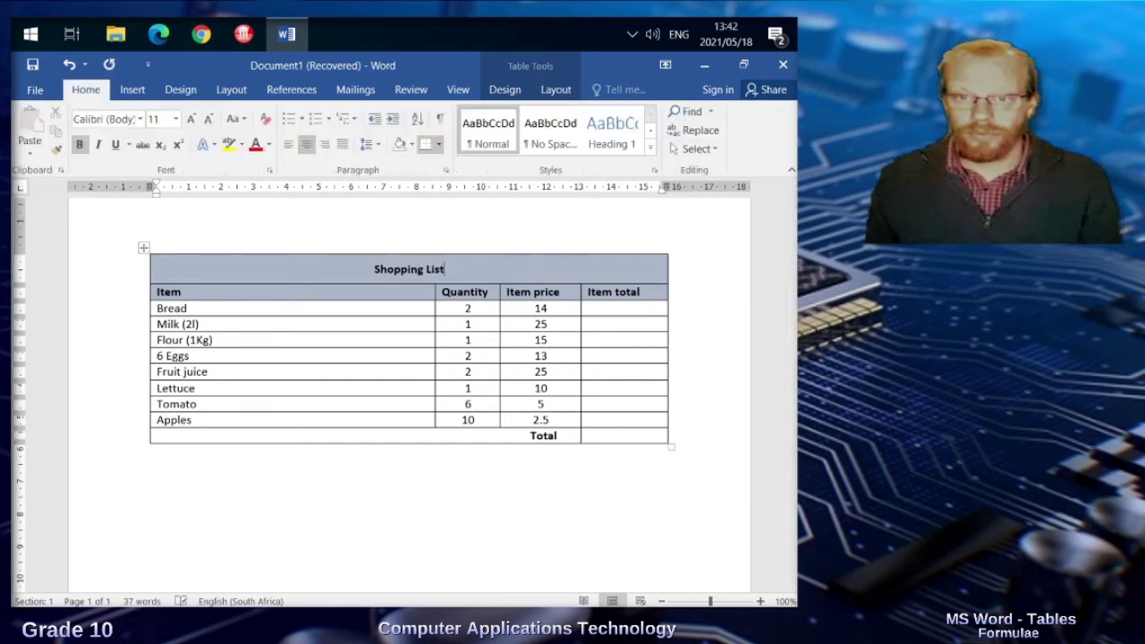
{"action": "left_click", "coordinate": [85, 89]}
{"action": "left_click", "coordinate": [190, 119]}
{"action": "left_click", "coordinate": [191, 119]}
{"action": "left_click", "coordinate": [190, 119]}
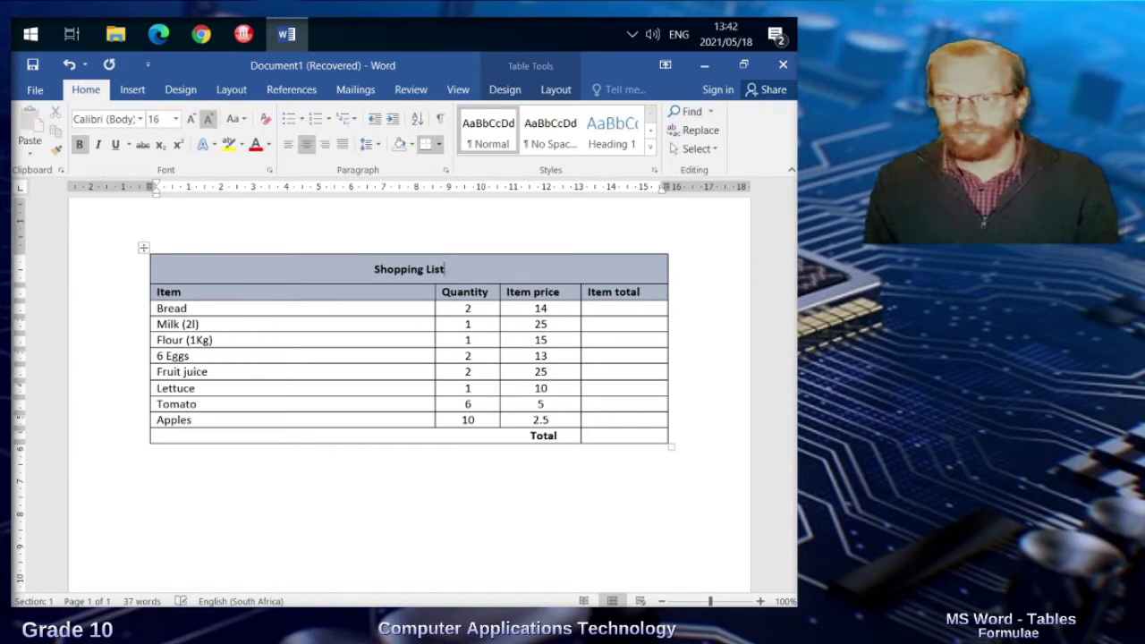
{"action": "key", "text": "shift+Home"}
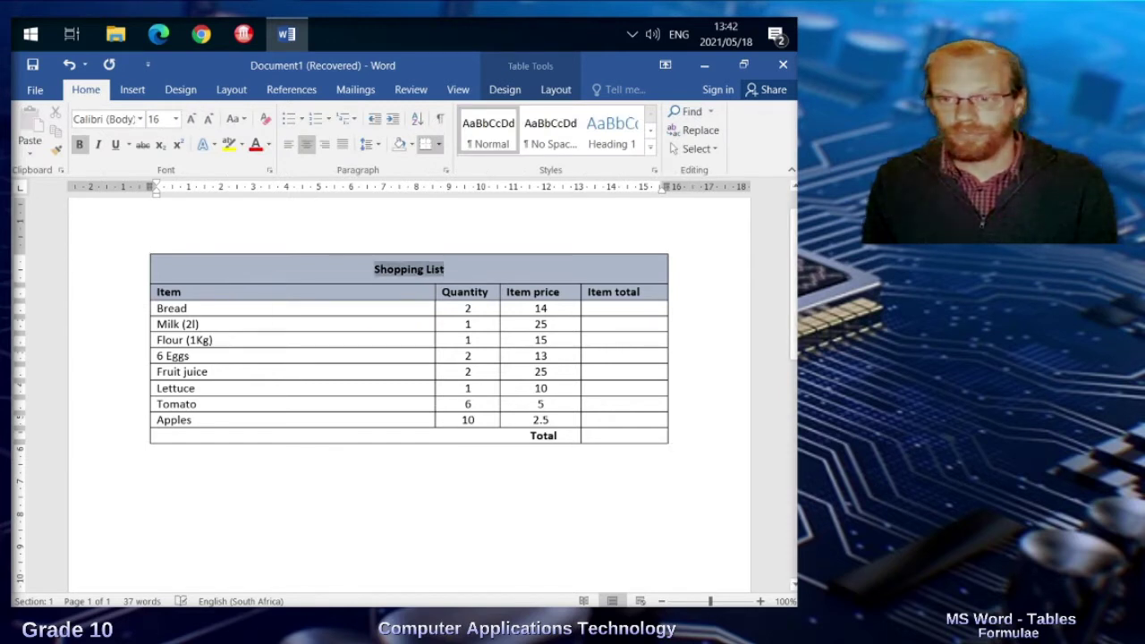
{"action": "left_click", "coordinate": [191, 119]}
{"action": "left_click", "coordinate": [190, 119]}
{"action": "left_click", "coordinate": [190, 119]}
{"action": "left_click", "coordinate": [190, 119]}
Add the caption "Table 1Shopping List" to the whole table, using the Table label and the position below the selected item.
{"action": "left_click", "coordinate": [187, 308]}
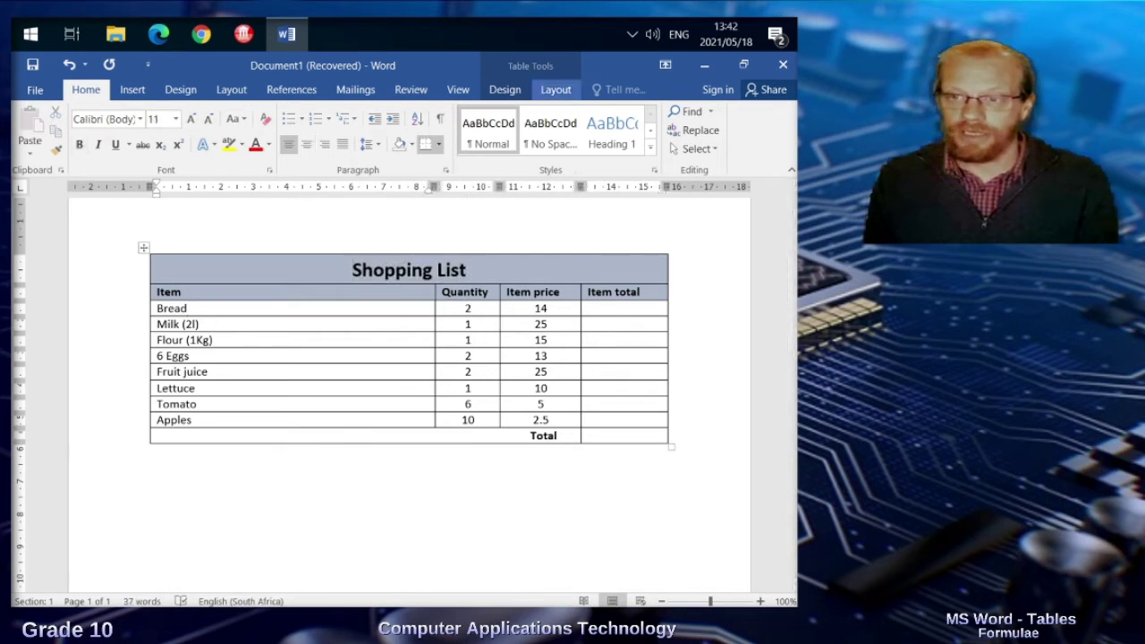
{"action": "left_click", "coordinate": [556, 90]}
{"action": "key", "text": "ctrl+a"}
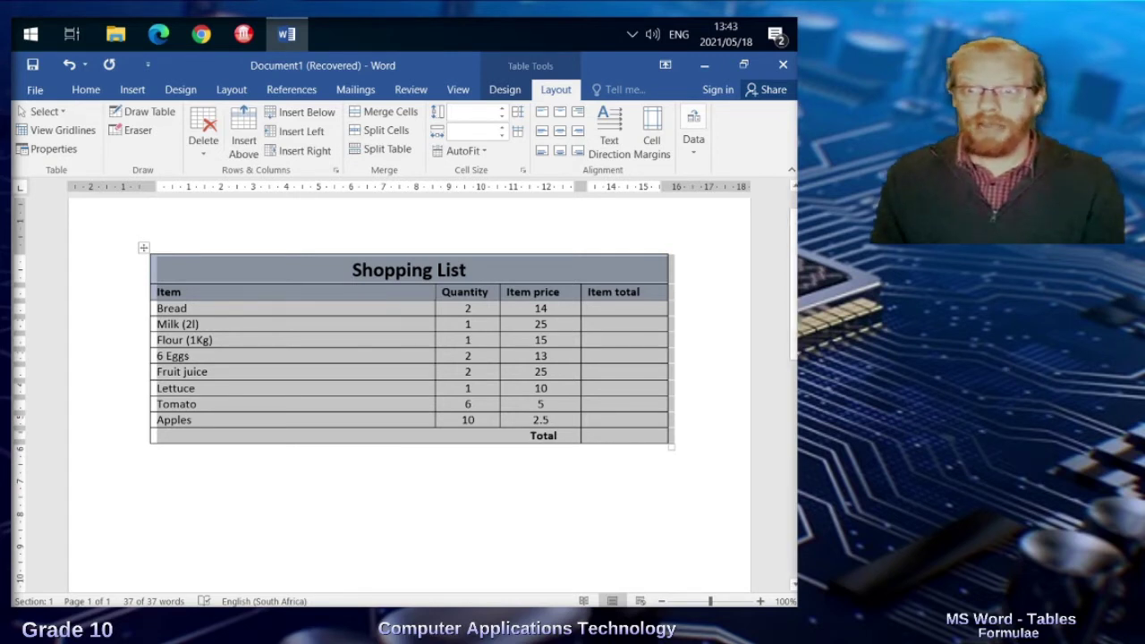
{"action": "left_click", "coordinate": [292, 90]}
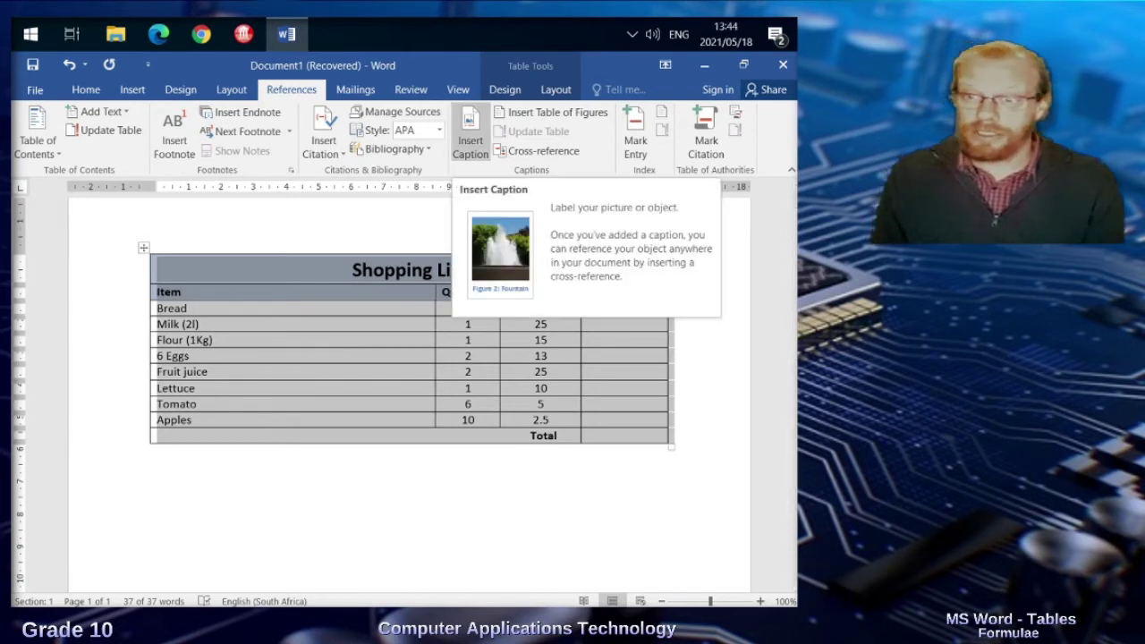
{"action": "left_click", "coordinate": [470, 143]}
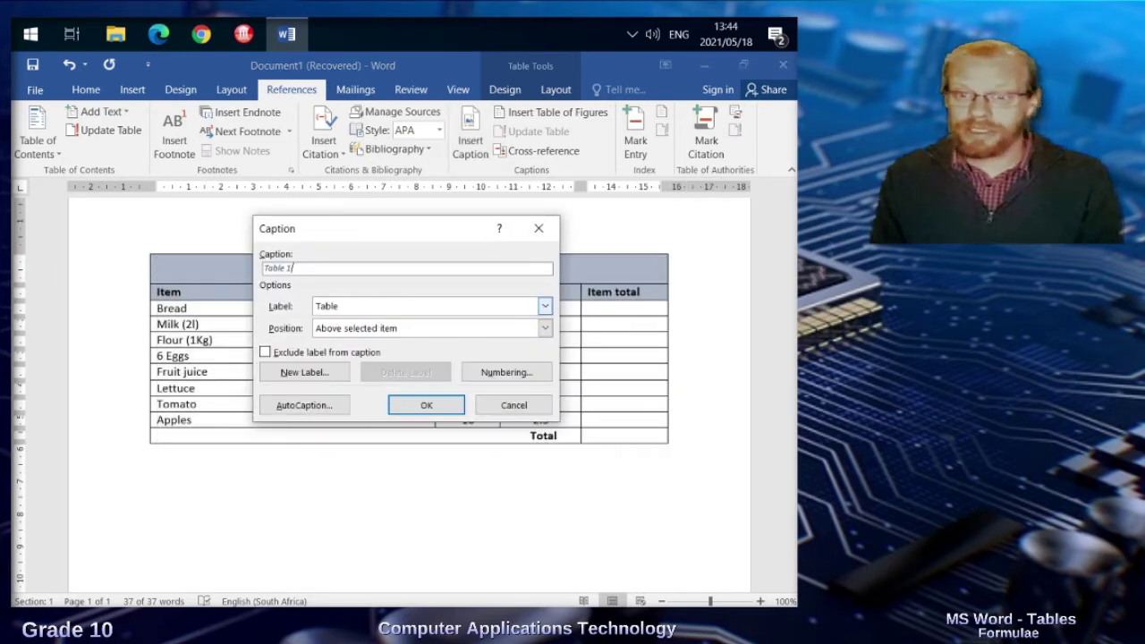
{"action": "type", "text": "Shopping List"}
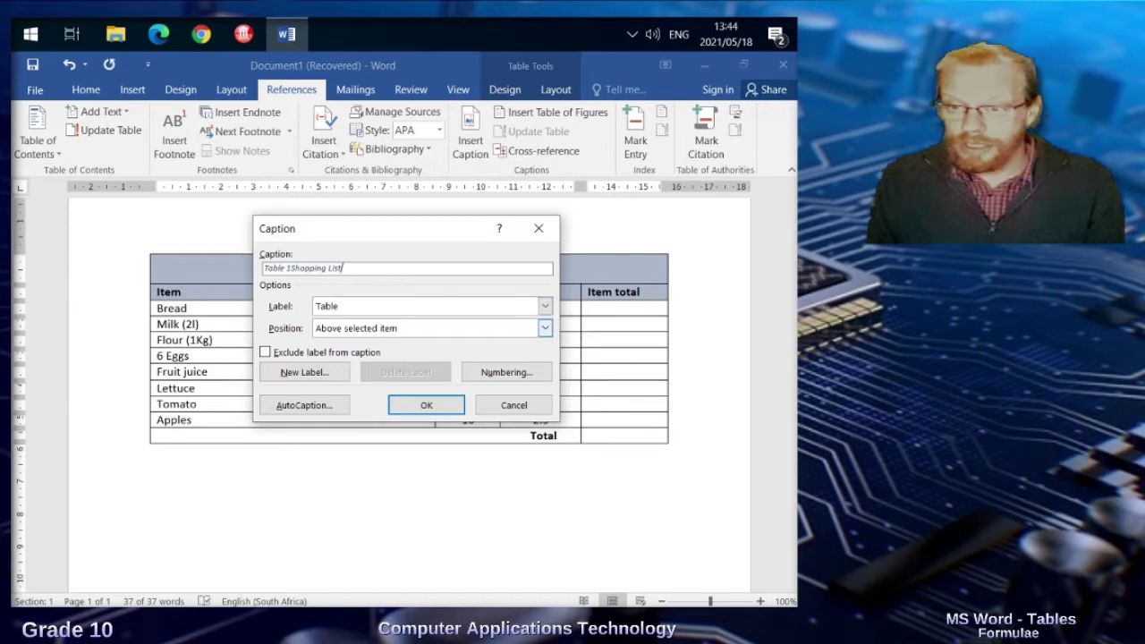
{"action": "left_click", "coordinate": [545, 329]}
{"action": "left_click", "coordinate": [354, 355]}
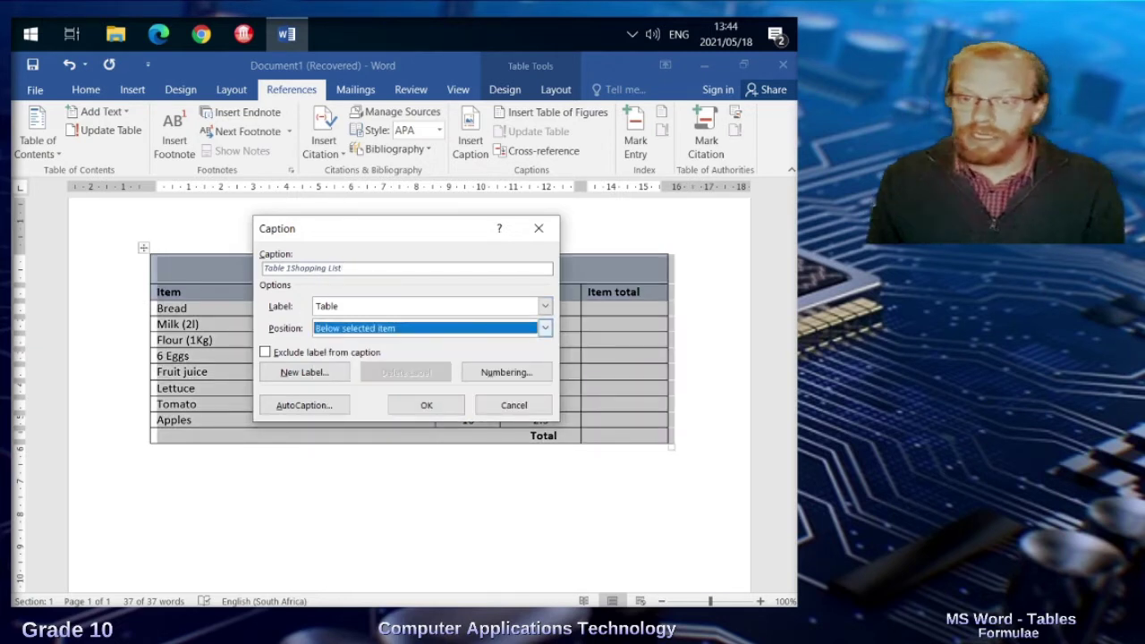
{"action": "left_click", "coordinate": [426, 405]}
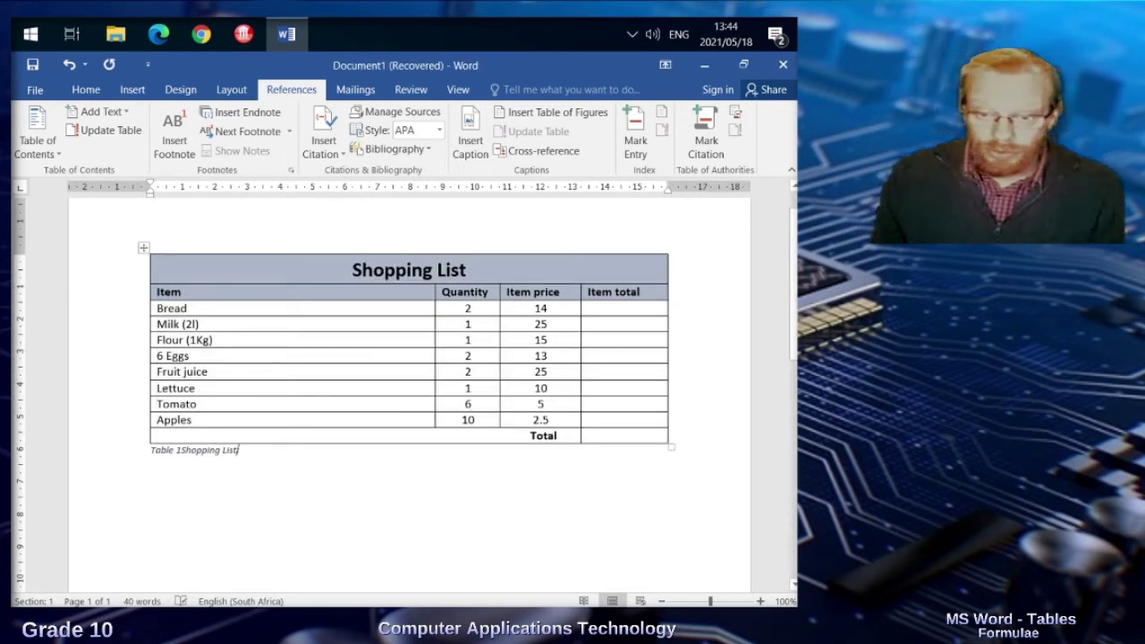
{"action": "mouse_move", "coordinate": [179, 451]}
{"action": "left_mouse_down"}
{"action": "mouse_move", "coordinate": [152, 451]}
{"action": "mouse_move", "coordinate": [177, 450]}
{"action": "left_mouse_up"}
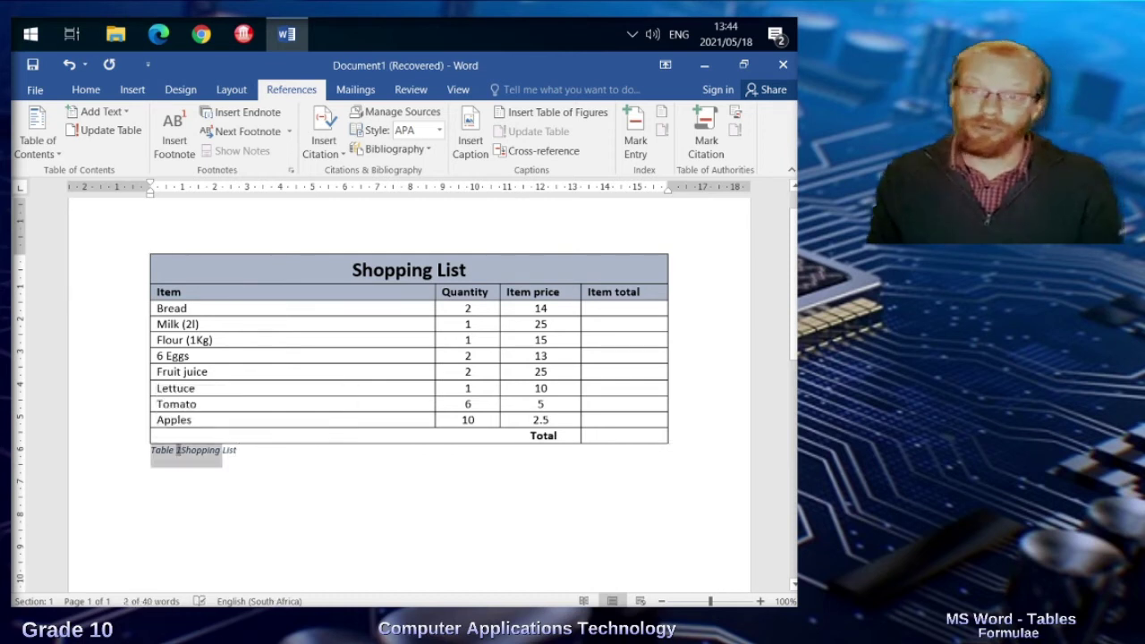
{"action": "left_click", "coordinate": [238, 450]}
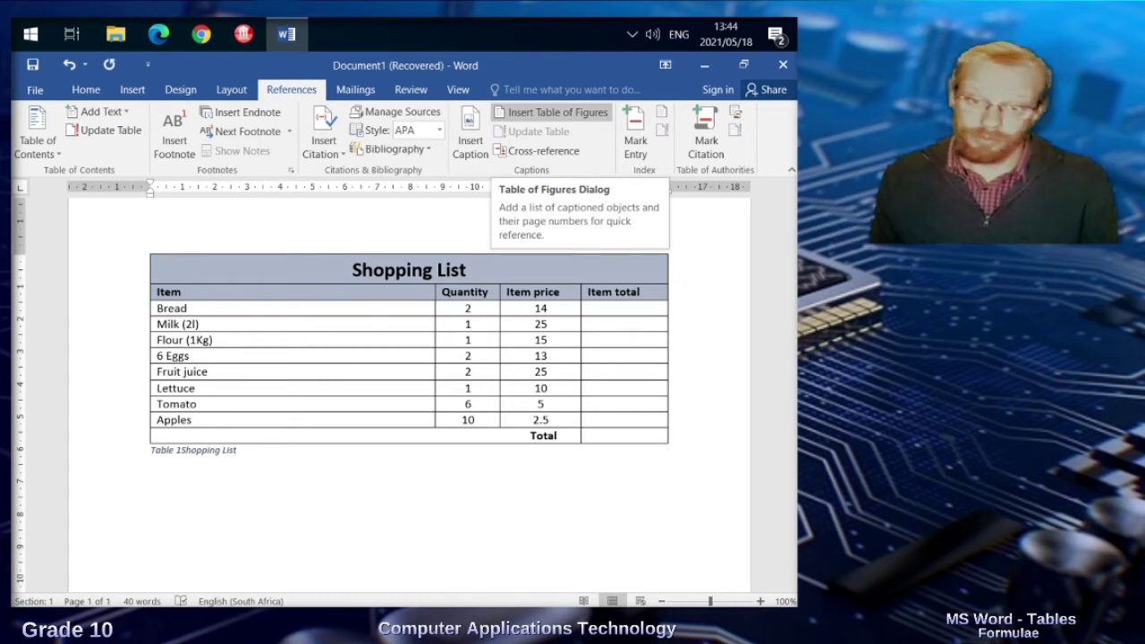
{"action": "left_click", "coordinate": [196, 389]}
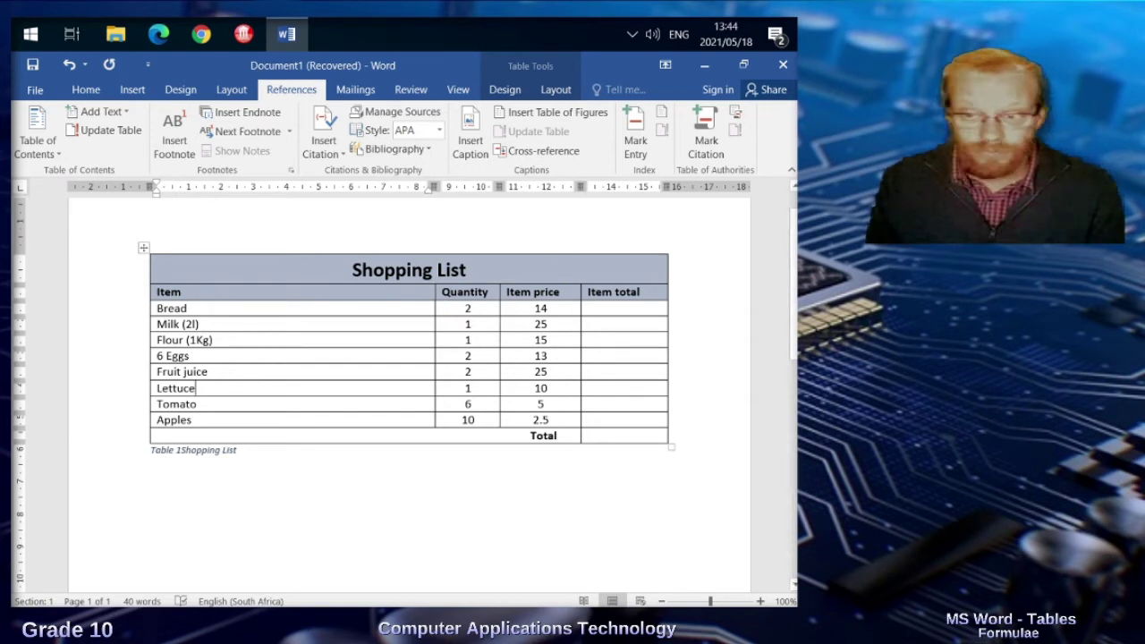
{"action": "left_click", "coordinate": [546, 308]}
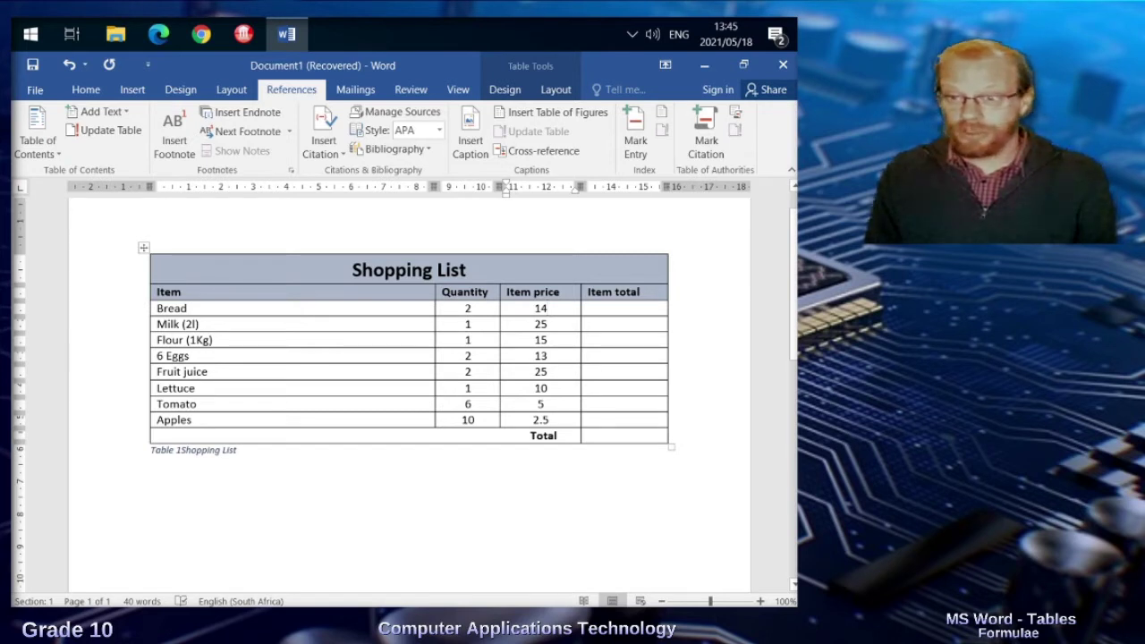
{"action": "left_click_drag", "start_coordinate": [467, 308], "coordinate": [540, 419]}
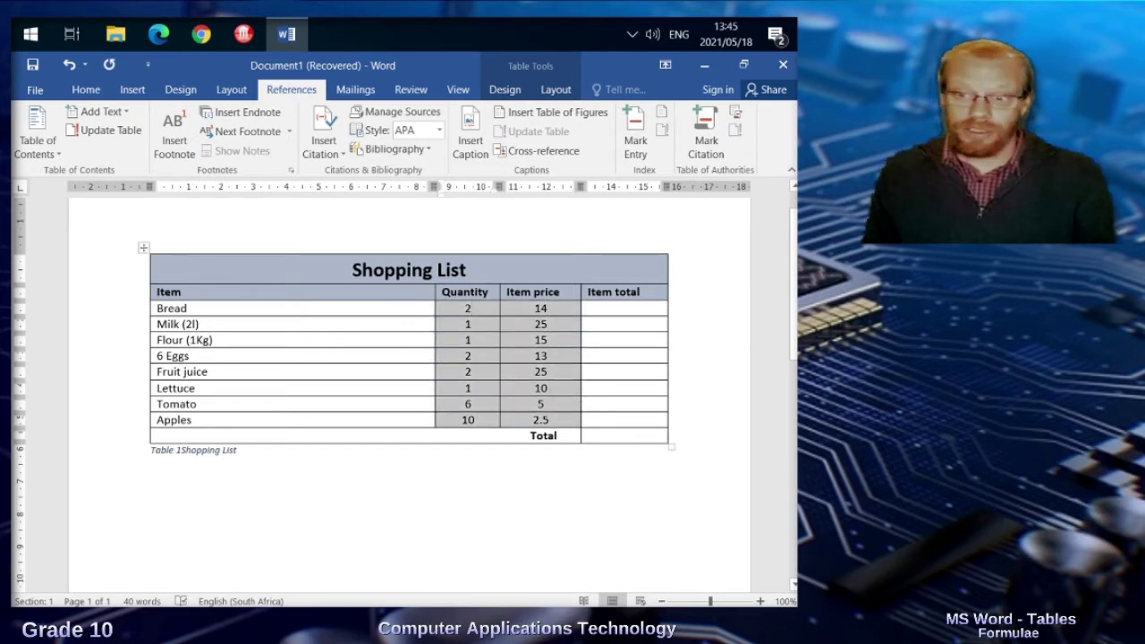
{"action": "left_click_drag", "start_coordinate": [467, 308], "coordinate": [467, 419]}
{"action": "left_click_drag", "start_coordinate": [540, 308], "coordinate": [540, 420]}
Enter 28 and 25 manually as the item totals for Bread and Milk (2l), and clear both cells again.
{"action": "left_click", "coordinate": [624, 308]}
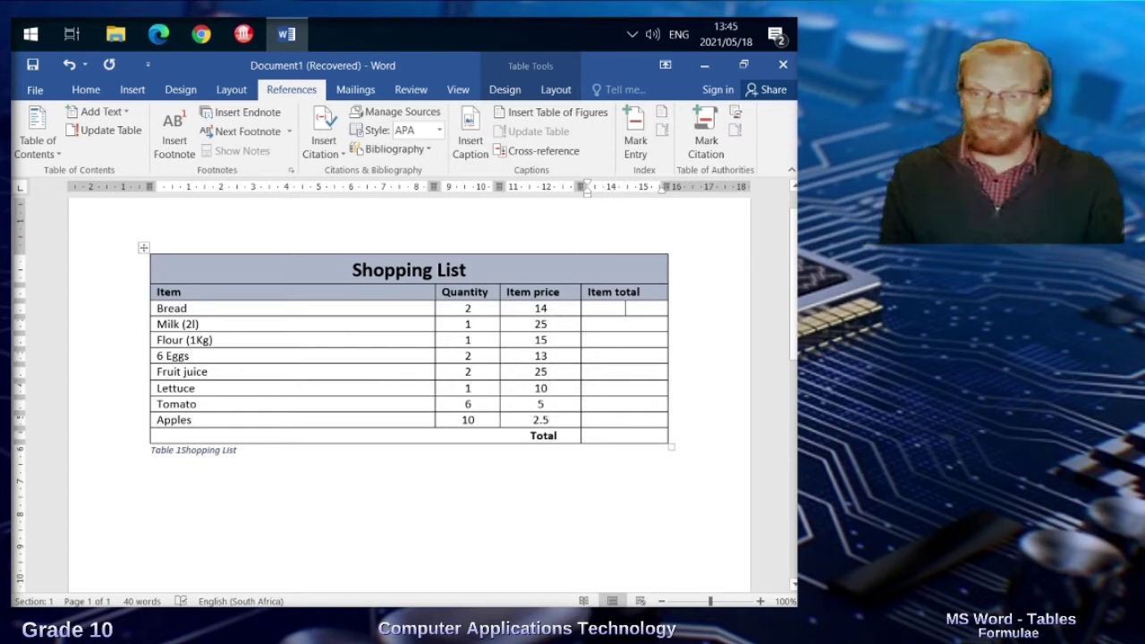
{"action": "type", "text": "28"}
{"action": "type", "text": "25"}
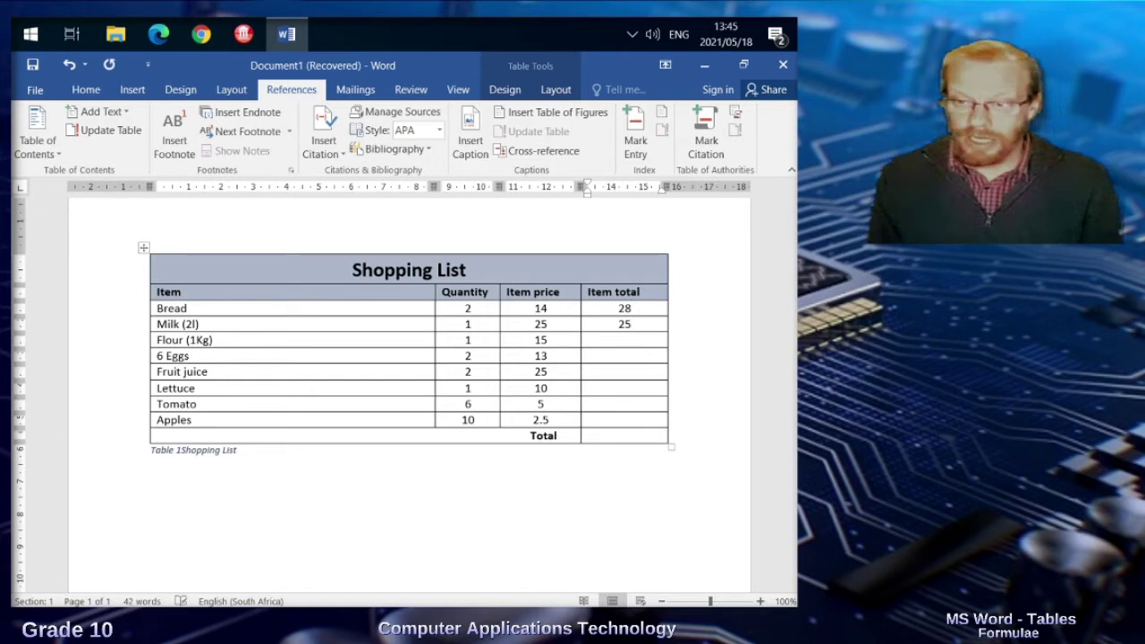
{"action": "key", "text": "BackSpace"}
{"action": "key", "text": "BackSpace"}
{"action": "key", "text": "Up"}
{"action": "key", "text": "BackSpace"}
{"action": "key", "text": "BackSpace"}
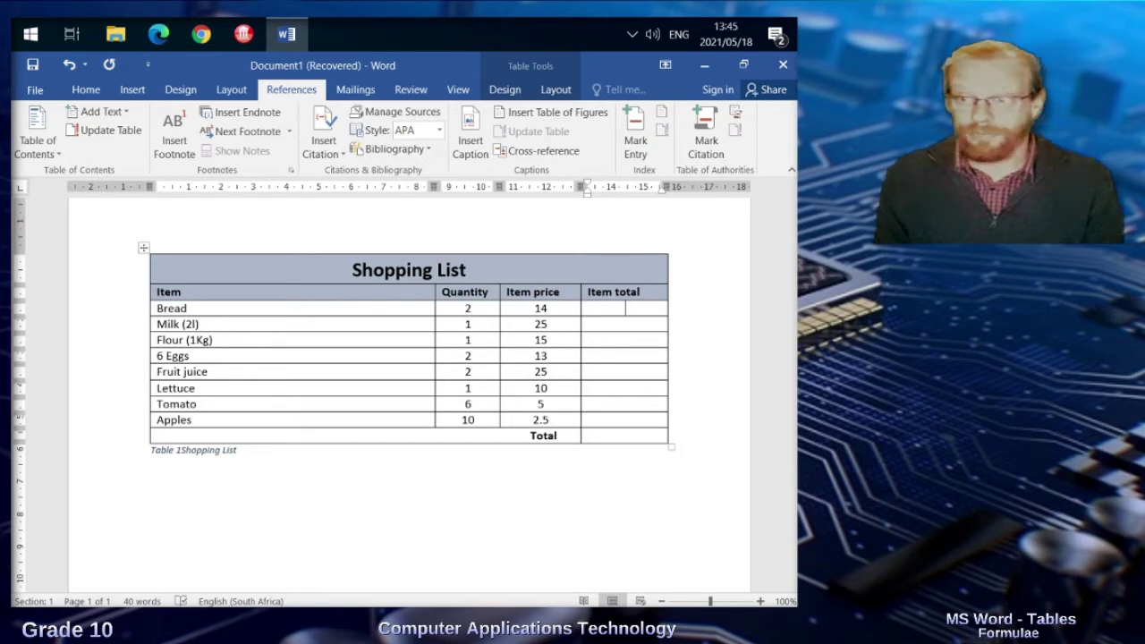
Insert the formula =SUM(LEFT) in the Item total cell of the Bread row.
{"action": "key", "text": "alt+j"}
{"action": "key", "text": "l"}
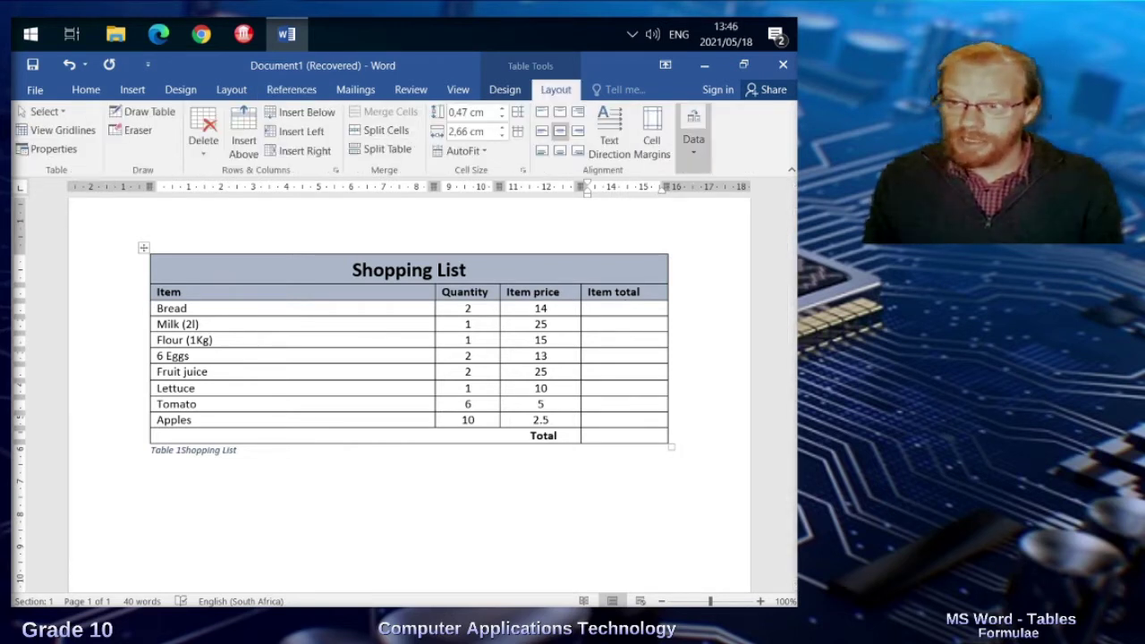
{"action": "left_click", "coordinate": [693, 134]}
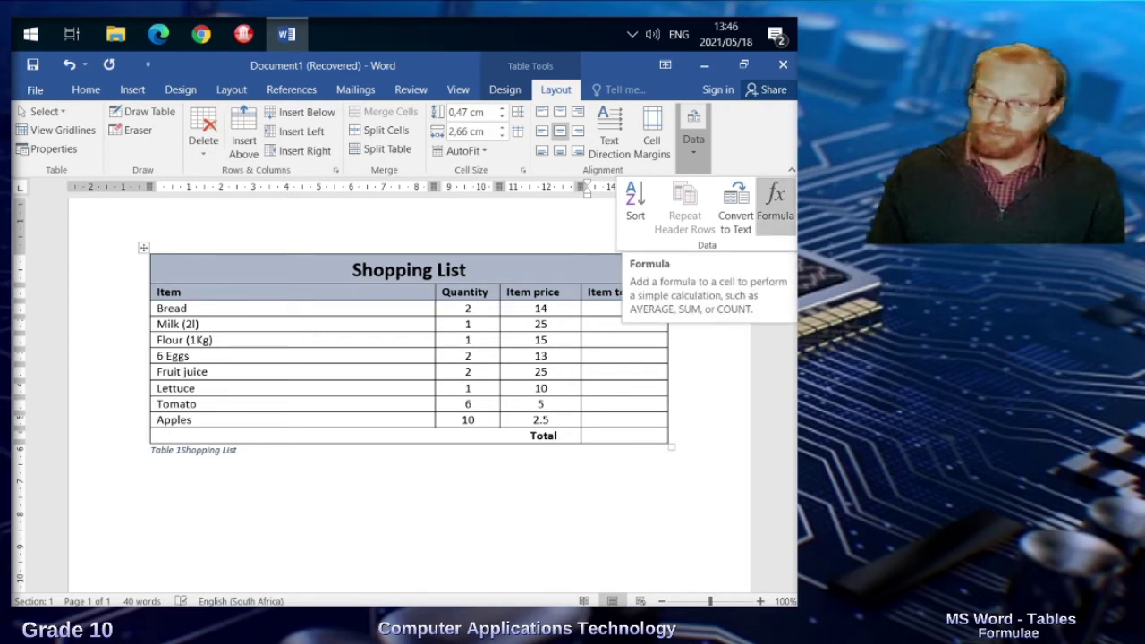
{"action": "left_click", "coordinate": [774, 204]}
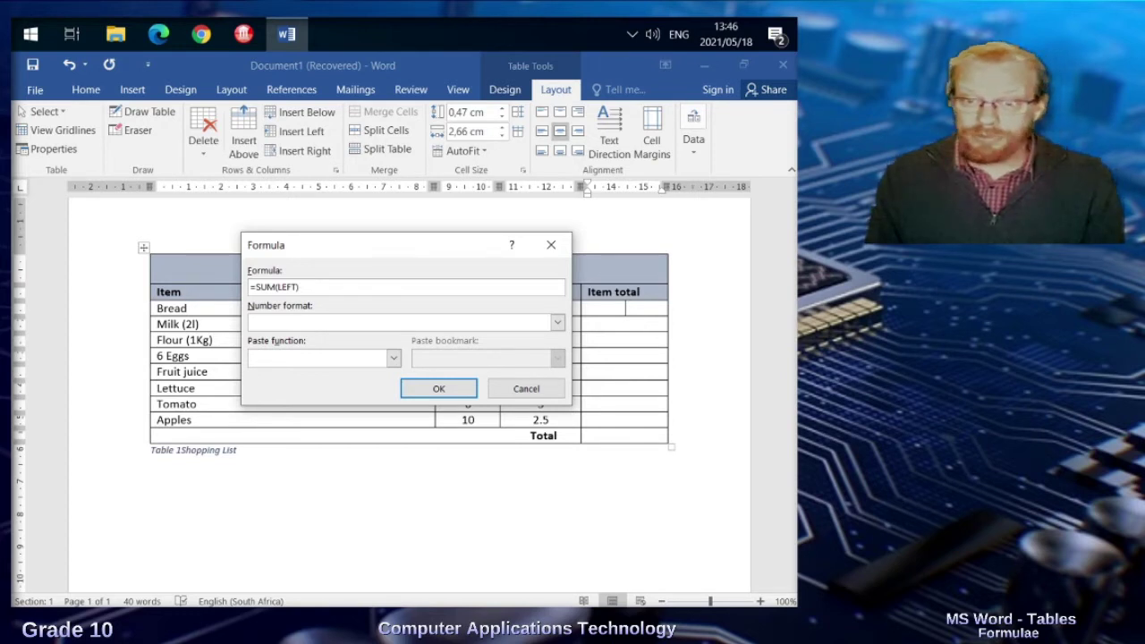
{"action": "left_click", "coordinate": [394, 358]}
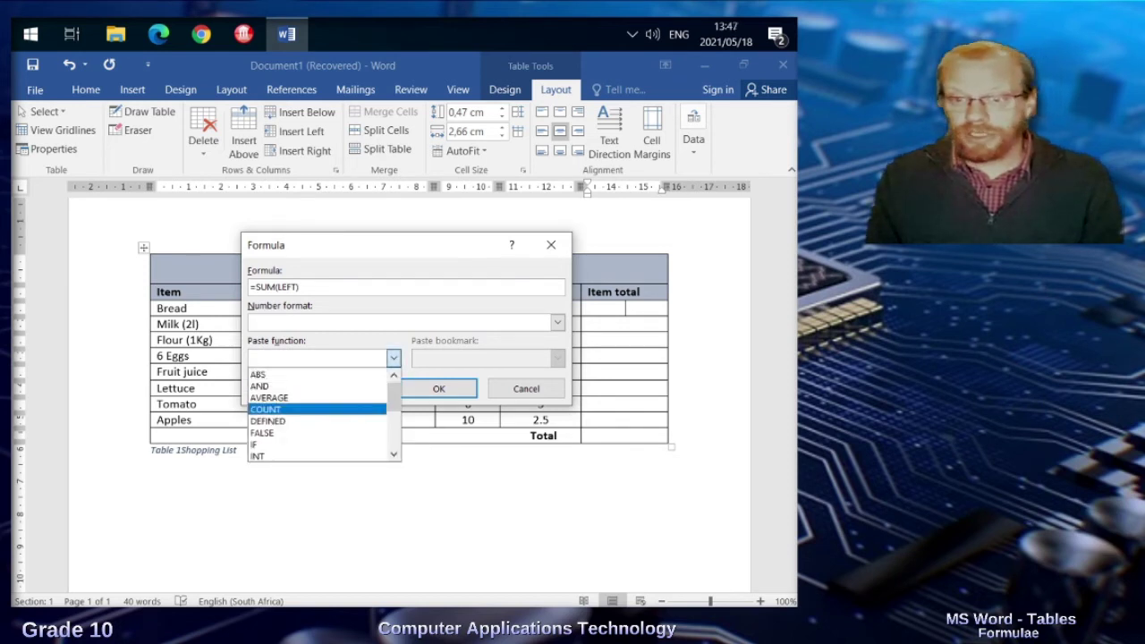
{"action": "scroll", "coordinate": [317, 416], "scroll_direction": "down", "scroll_amount": 2}
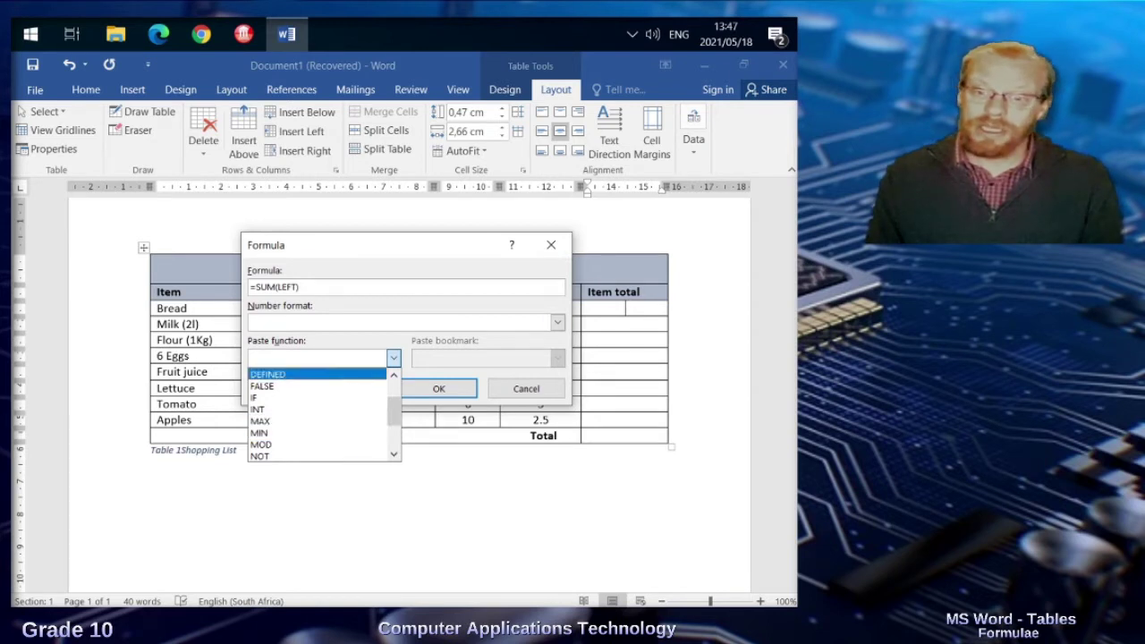
{"action": "left_click", "coordinate": [299, 286]}
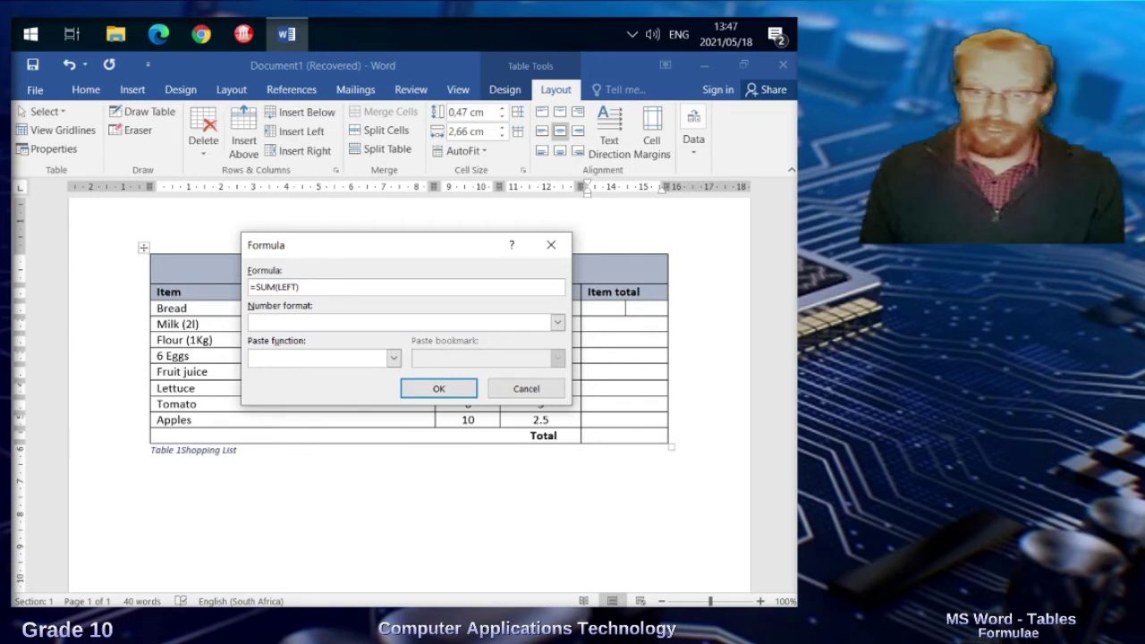
{"action": "left_click", "coordinate": [439, 389]}
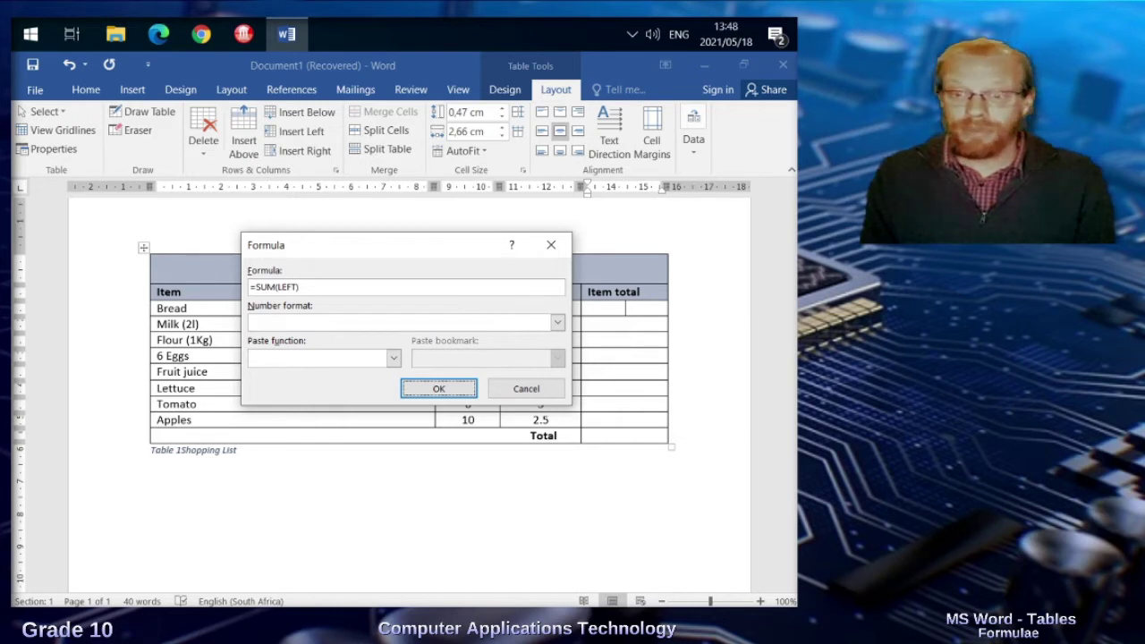
{"action": "key", "text": "Return"}
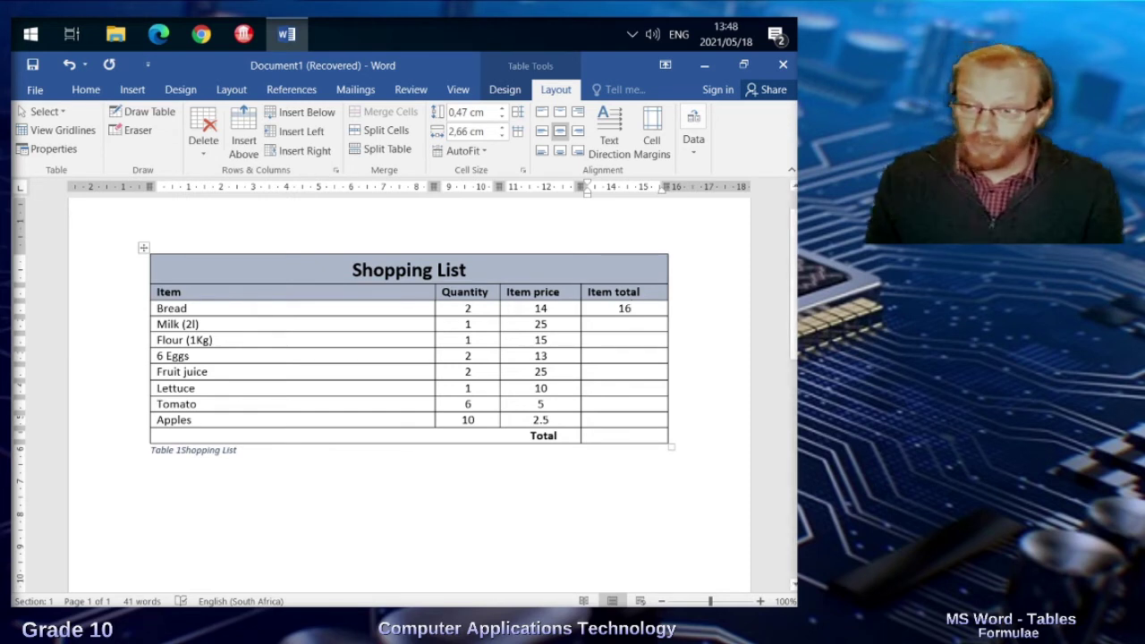
Replace the formula in the Item total cell of the Bread row with =PRODUCT(LEFT).
{"action": "key", "text": "Left"}
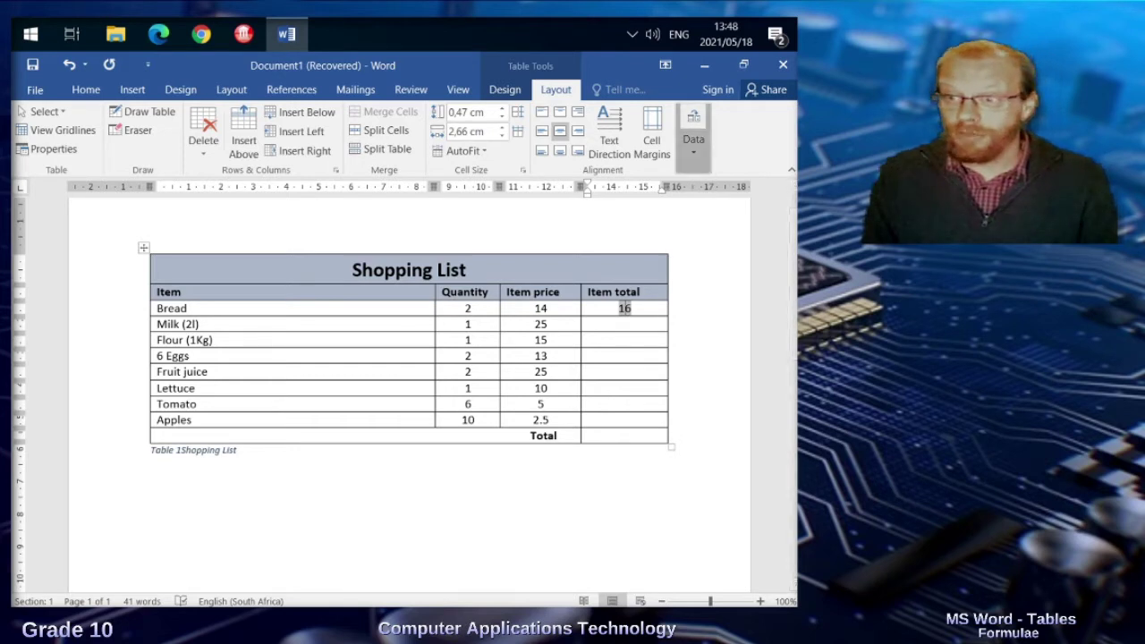
{"action": "left_click", "coordinate": [693, 134]}
{"action": "left_click", "coordinate": [775, 204]}
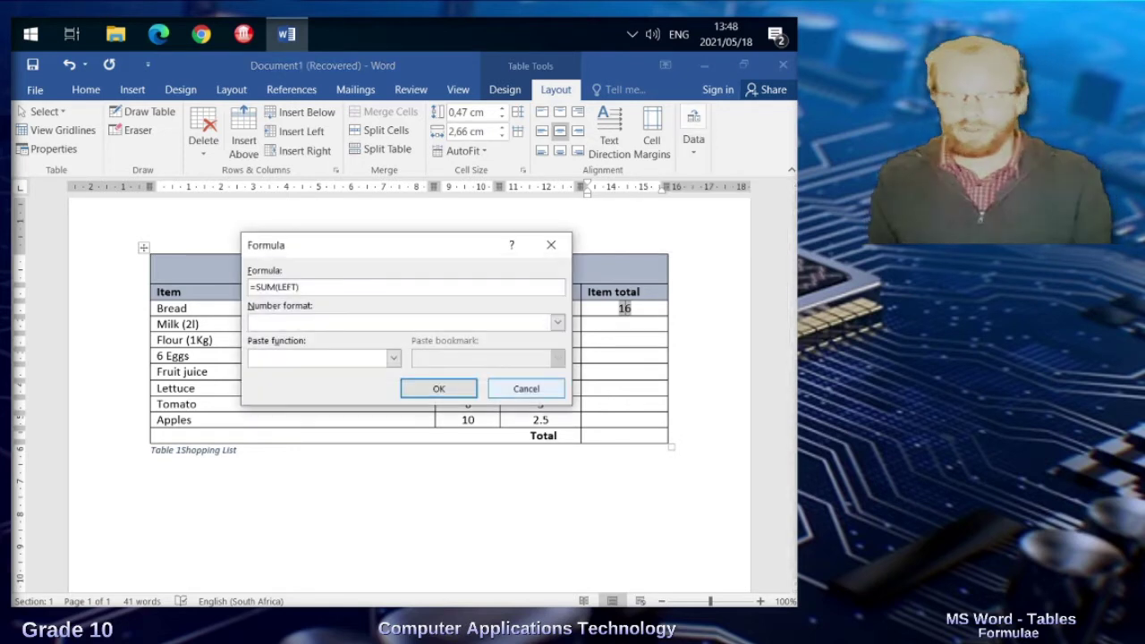
{"action": "left_click", "coordinate": [394, 358]}
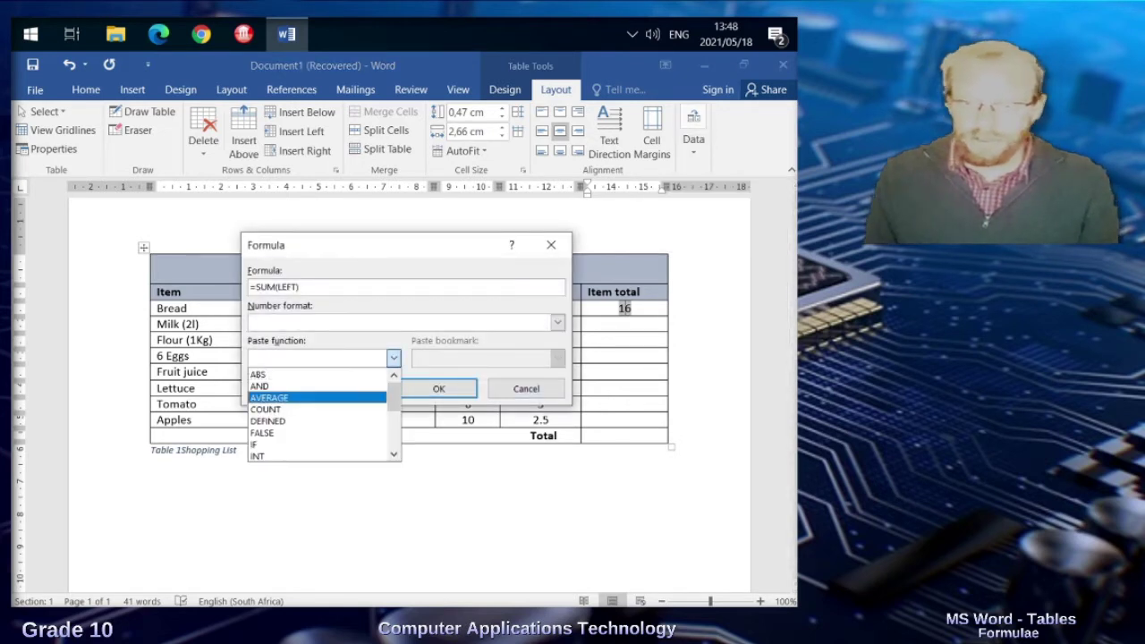
{"action": "scroll", "coordinate": [317, 416], "scroll_direction": "down", "scroll_amount": 3}
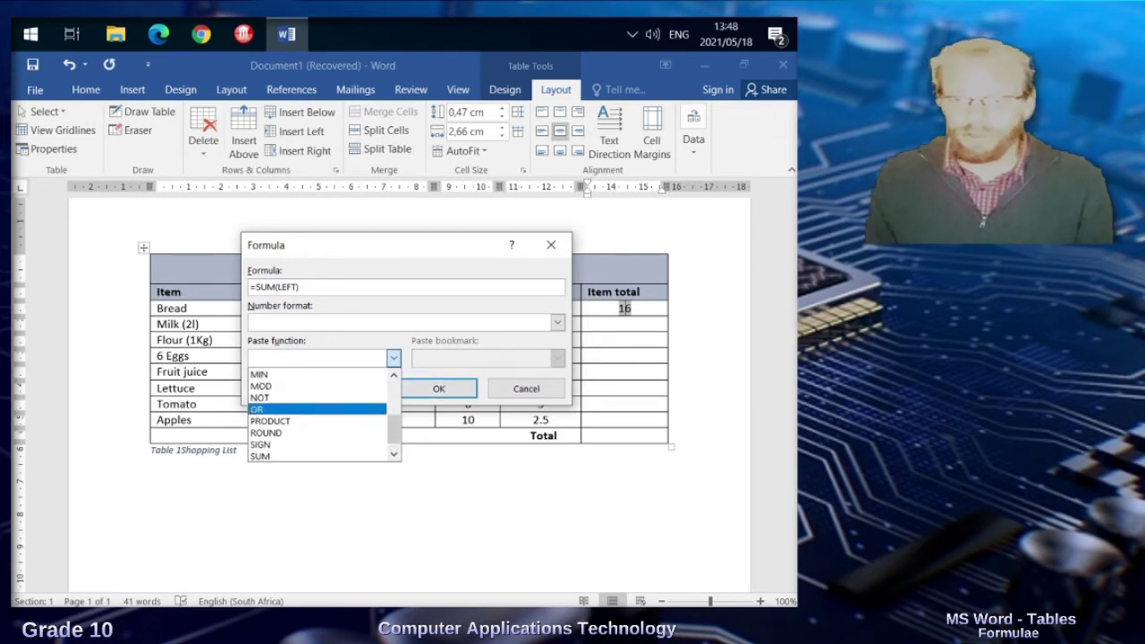
{"action": "left_click", "coordinate": [295, 420]}
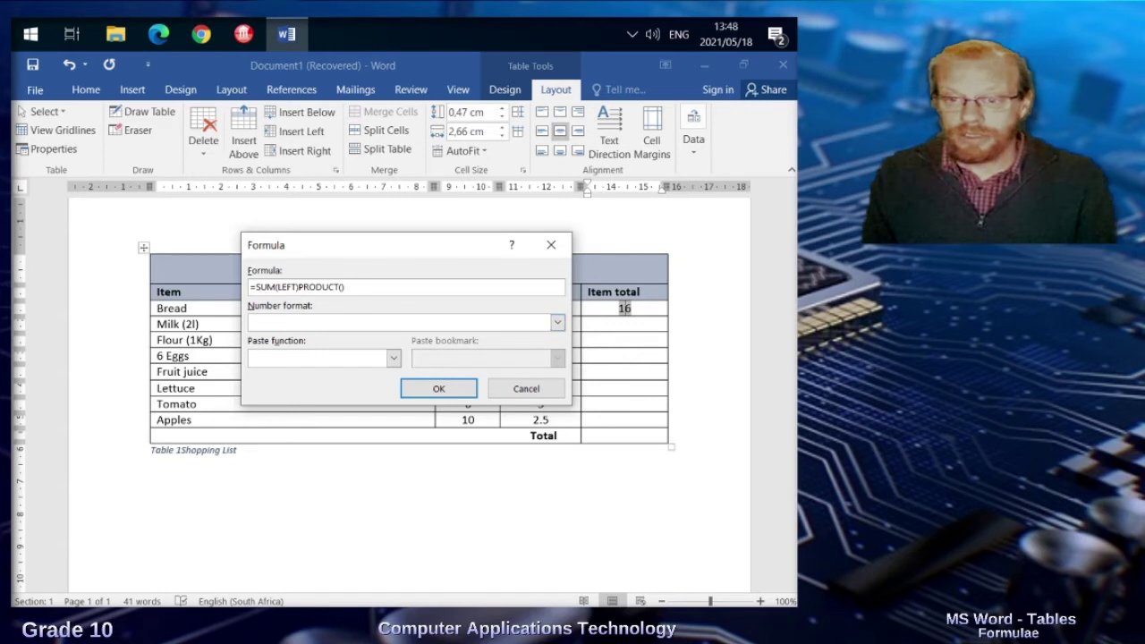
{"action": "left_click_drag", "start_coordinate": [299, 286], "coordinate": [255, 287]}
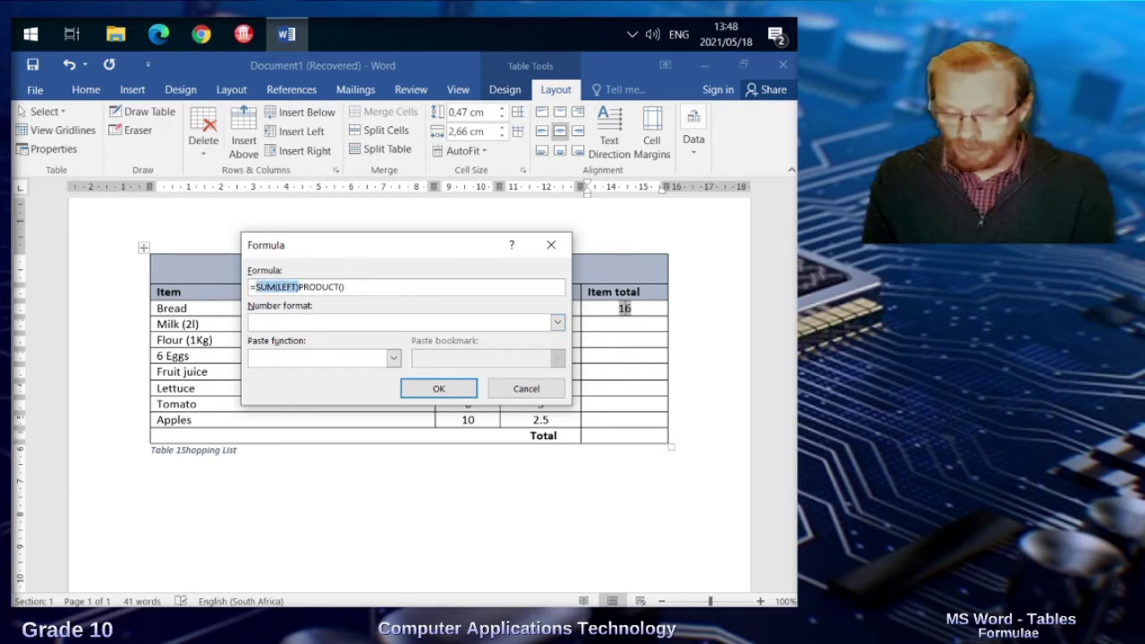
{"action": "key", "text": "Delete"}
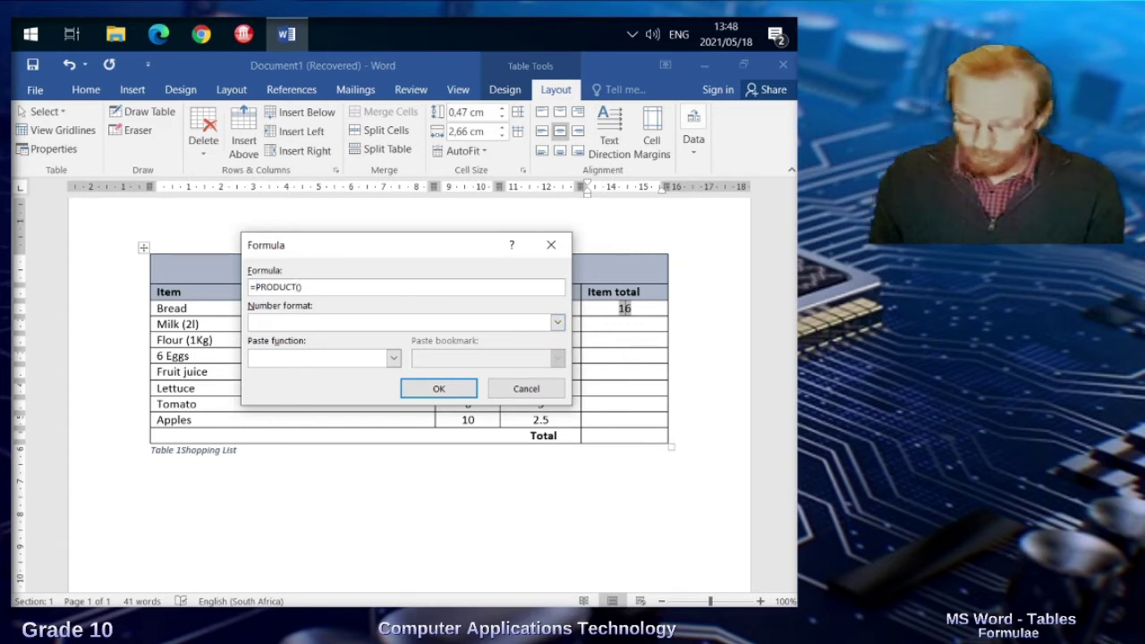
{"action": "type", "text": "LEFT"}
{"action": "left_click", "coordinate": [438, 388]}
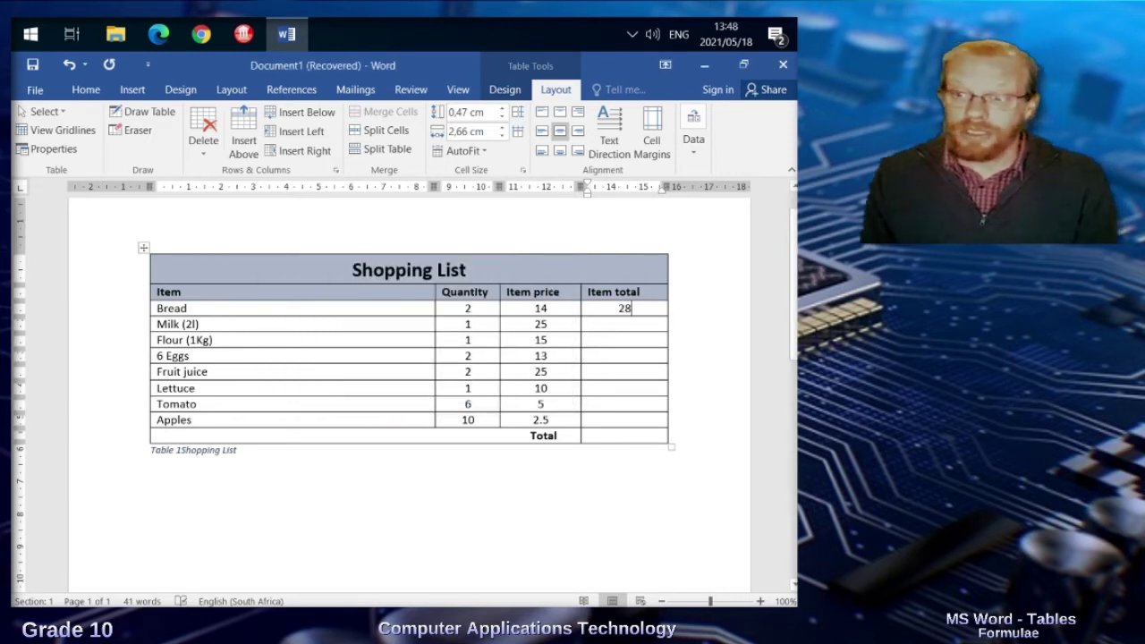
Insert the formula =B4*C4 in the Item total cell of the Milk (2l) row.
{"action": "left_click", "coordinate": [625, 324]}
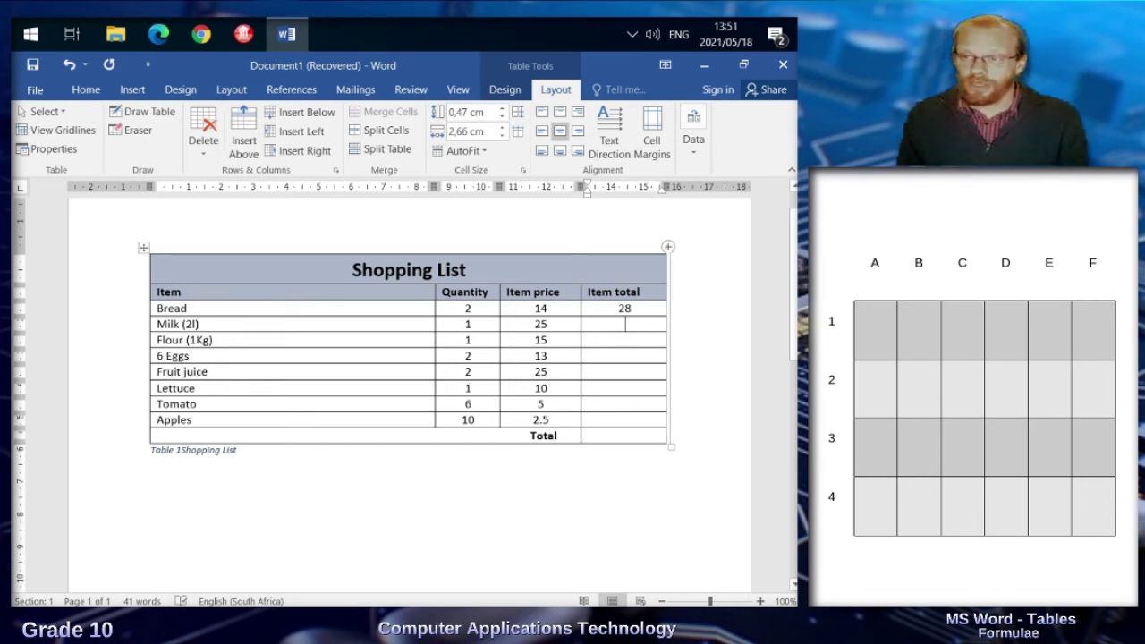
{"action": "left_click", "coordinate": [694, 134]}
{"action": "left_click", "coordinate": [775, 206]}
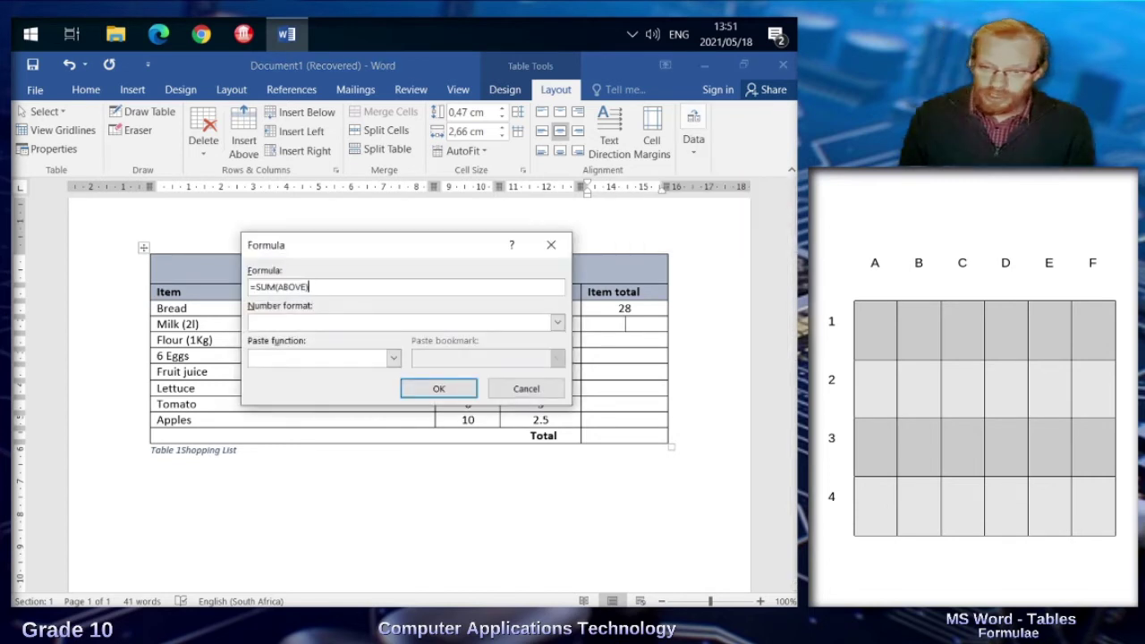
{"action": "left_click_drag", "start_coordinate": [358, 244], "coordinate": [384, 356]}
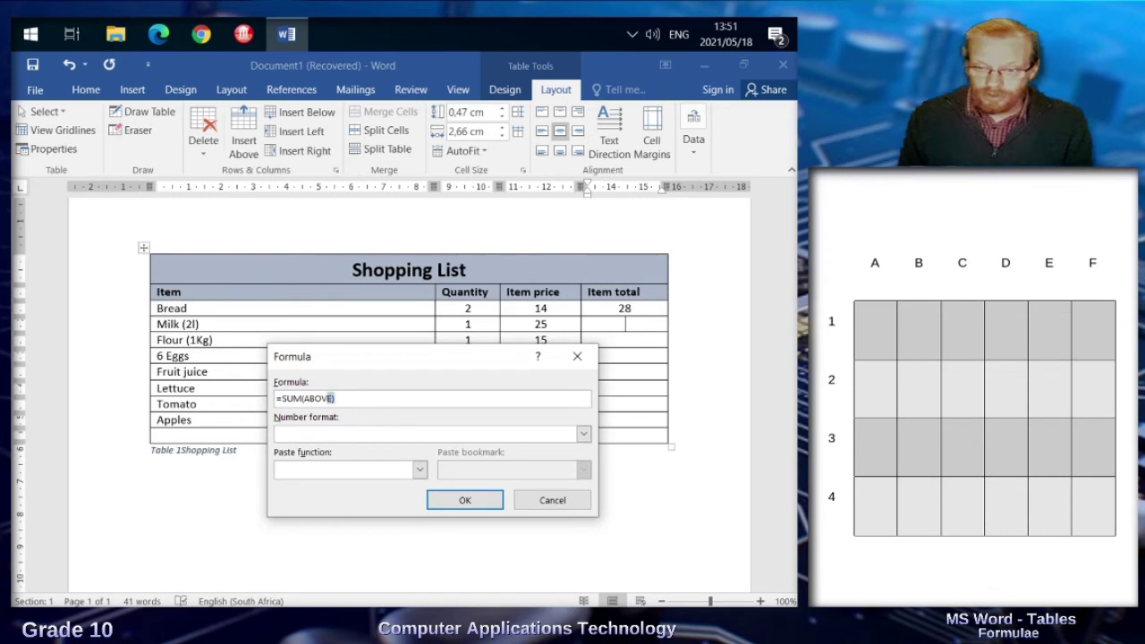
{"action": "left_click_drag", "start_coordinate": [323, 398], "coordinate": [281, 398]}
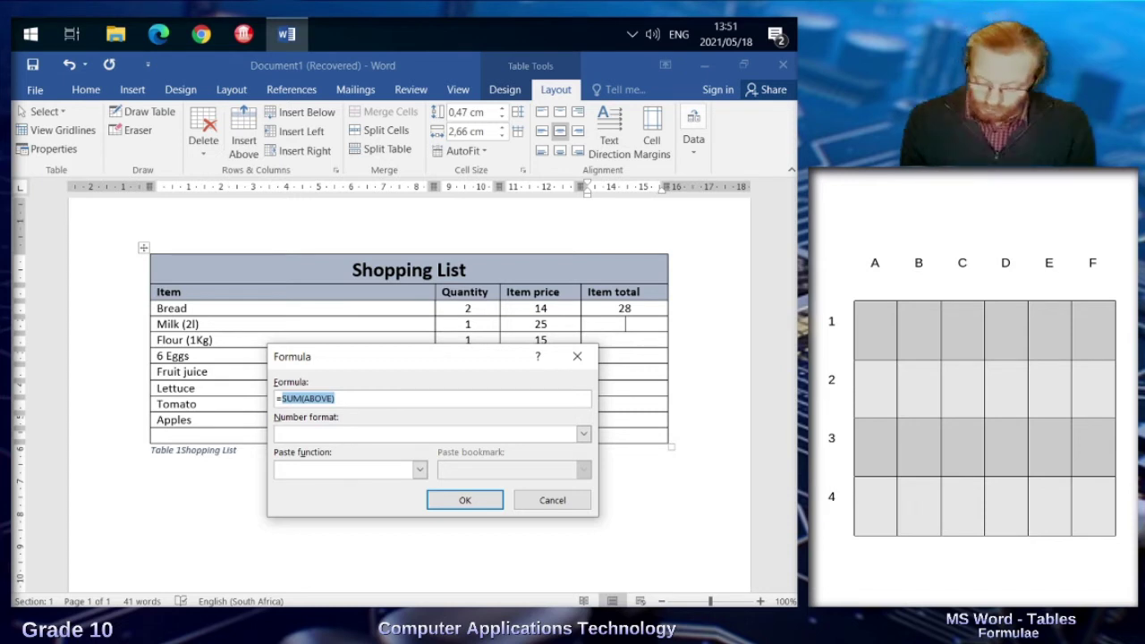
{"action": "key", "text": "BackSpace"}
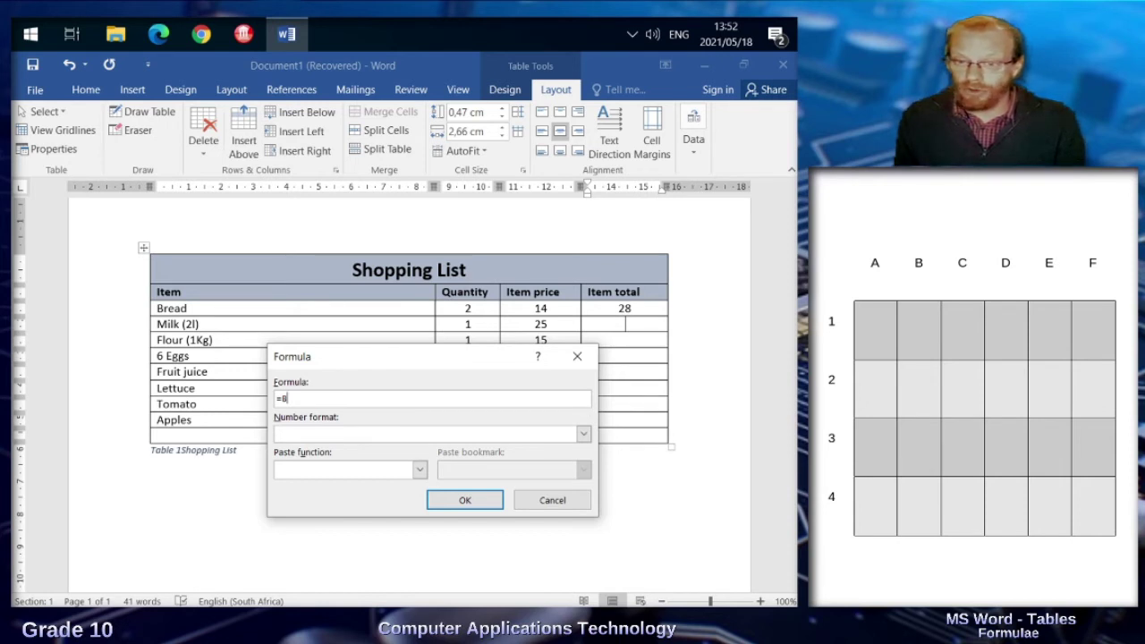
{"action": "type", "text": "4"}
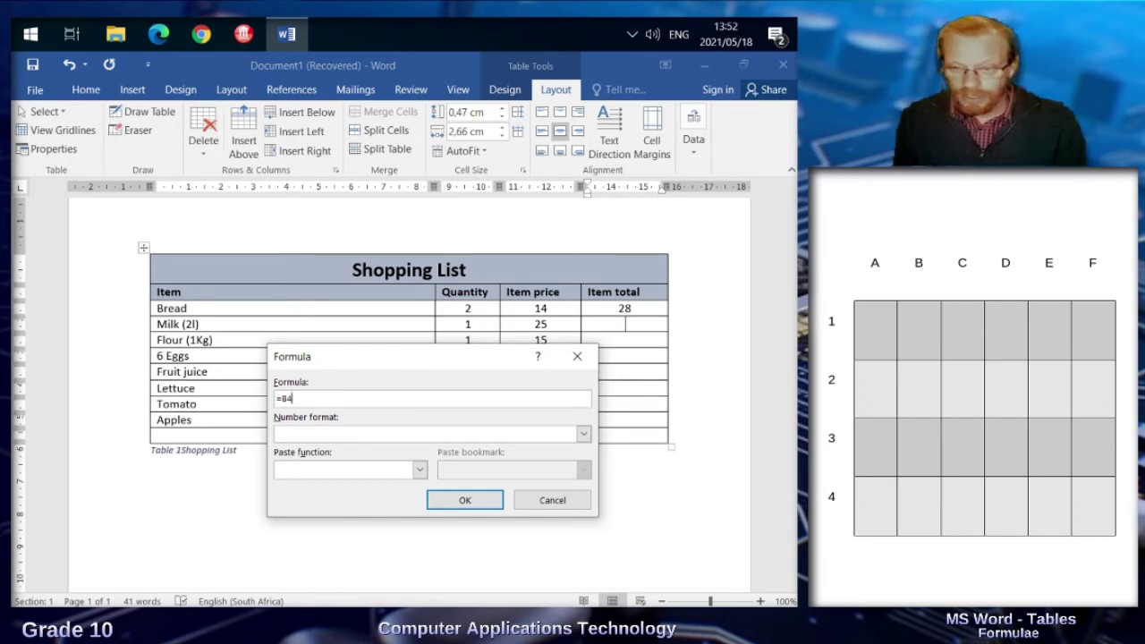
{"action": "type", "text": "*"}
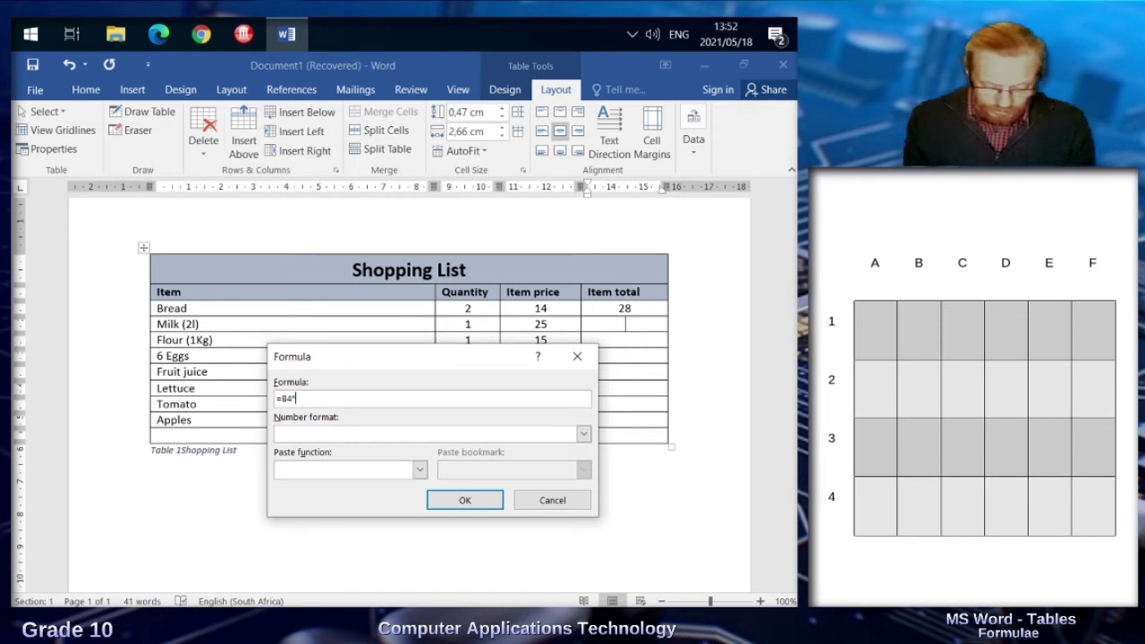
{"action": "type", "text": "C4"}
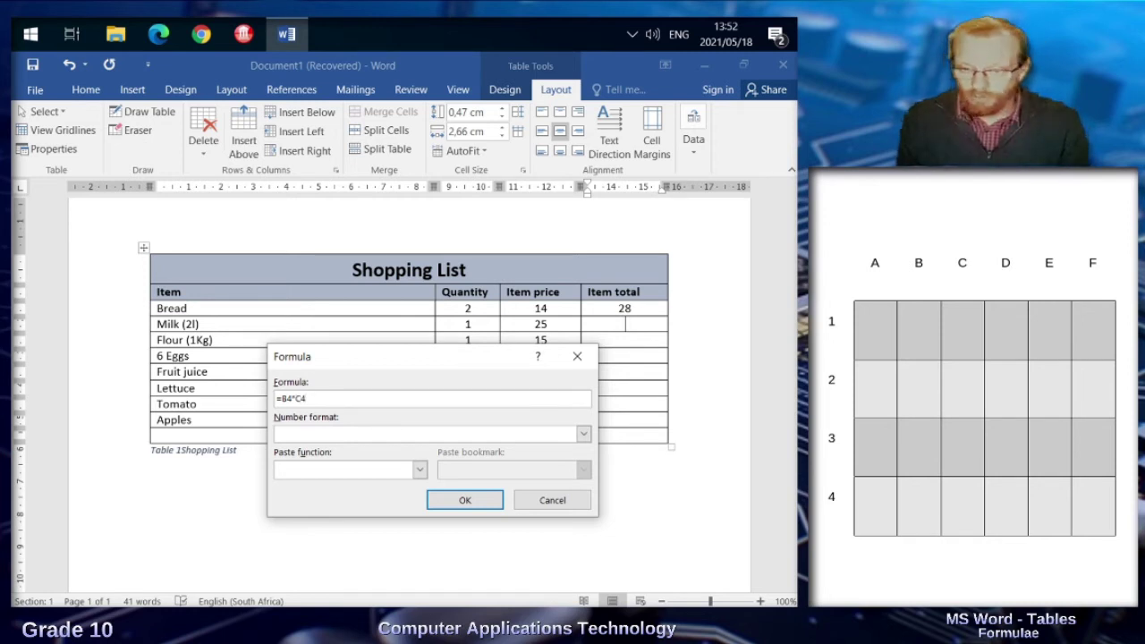
{"action": "key", "text": "Return"}
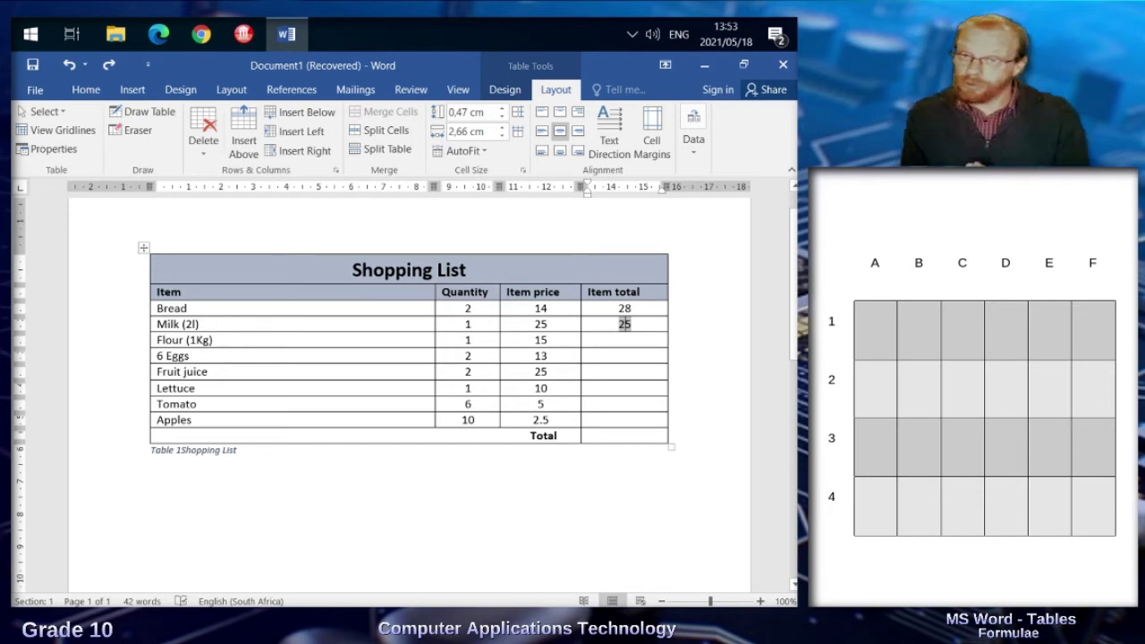
Apply the rand currency number format R# ##0,00;(R# ##0,00) to the formula in the Milk (2l) row's Item total cell.
{"action": "left_click", "coordinate": [693, 138]}
{"action": "left_click", "coordinate": [775, 204]}
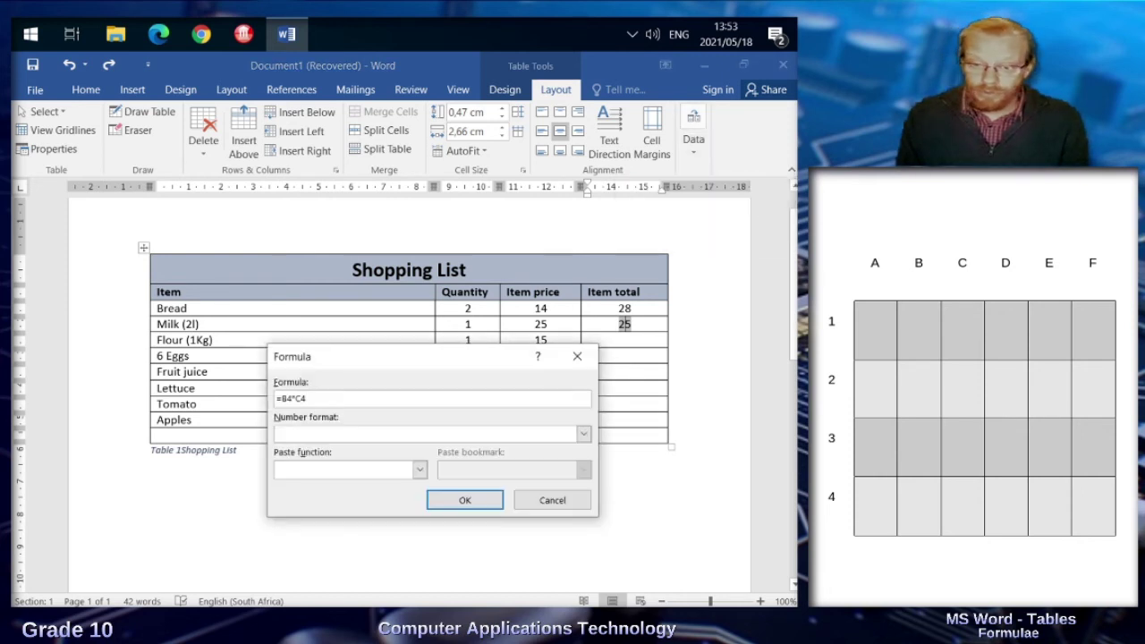
{"action": "left_click", "coordinate": [583, 433]}
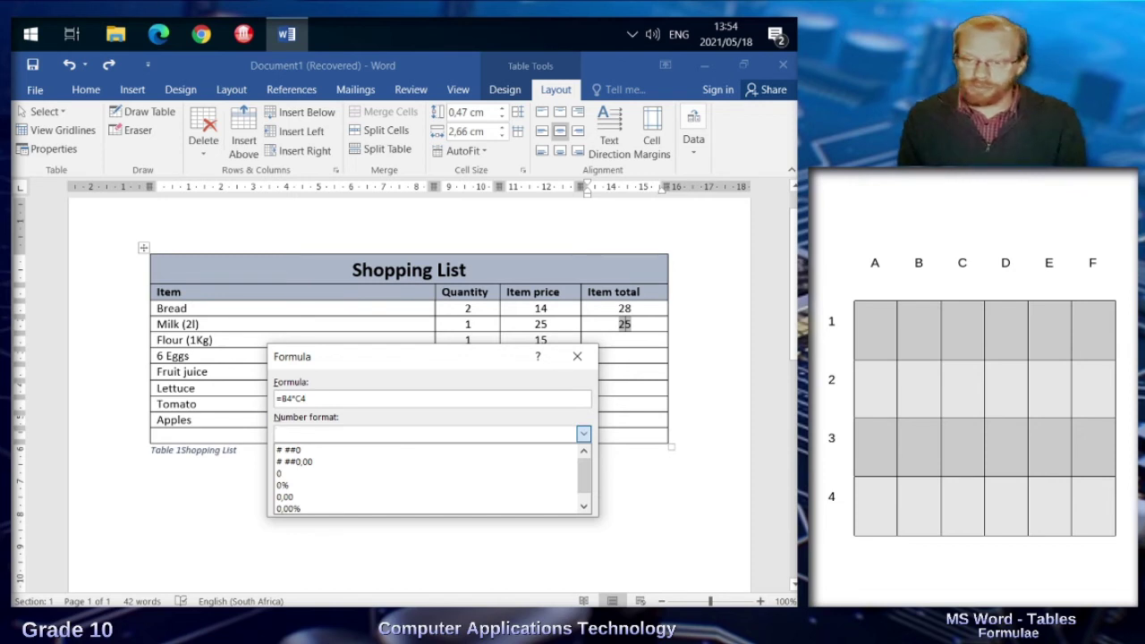
{"action": "scroll", "coordinate": [425, 478], "scroll_direction": "down", "scroll_amount": 1}
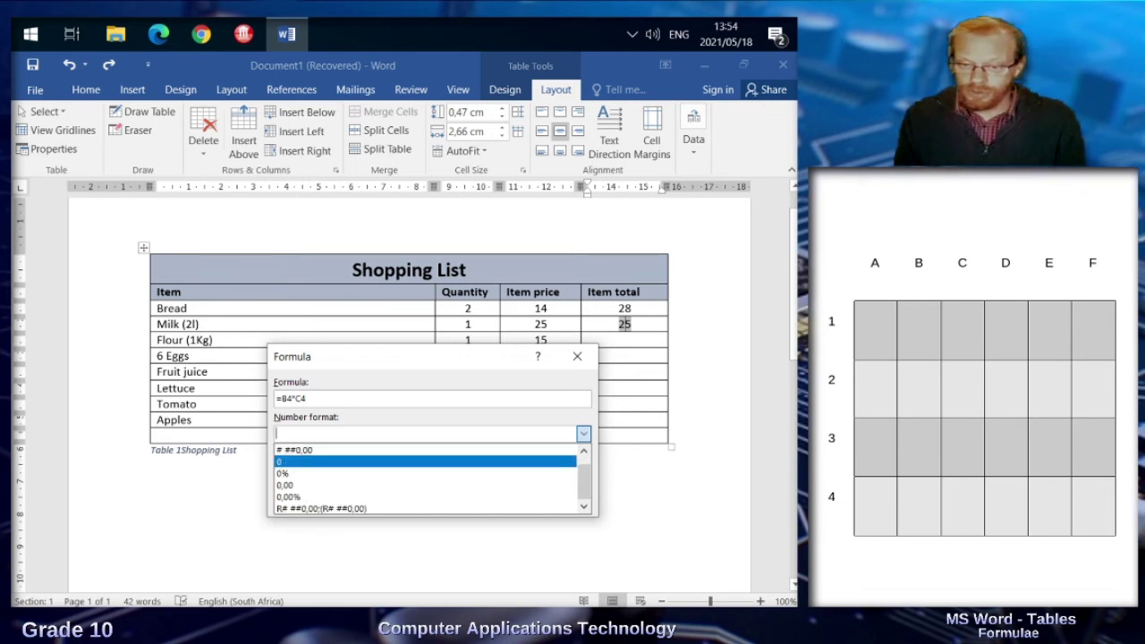
{"action": "left_click", "coordinate": [322, 508]}
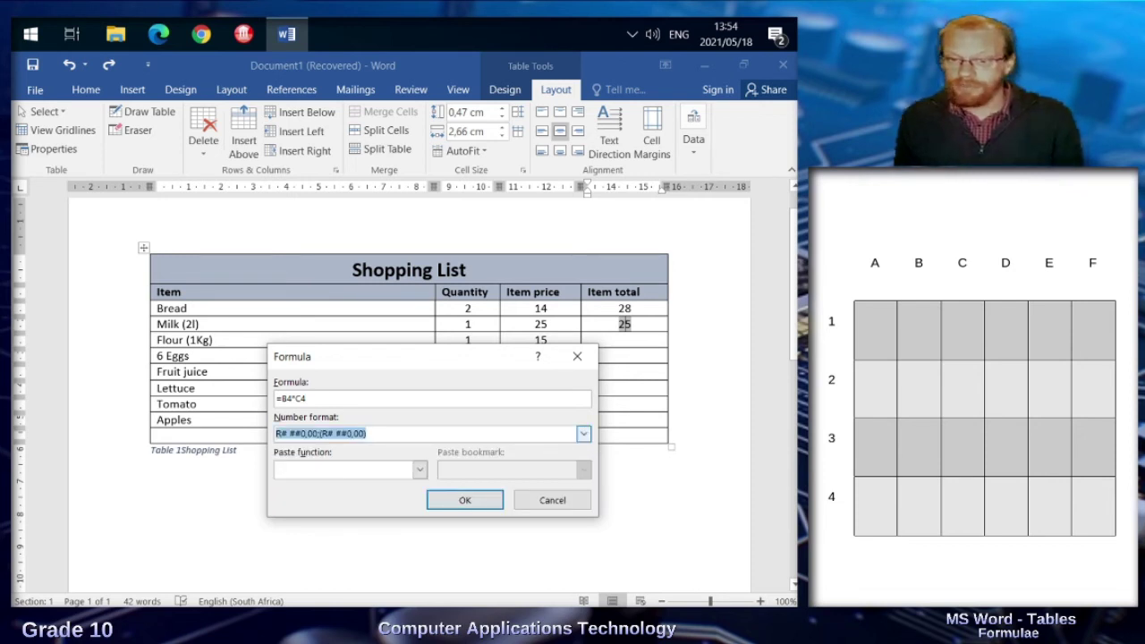
{"action": "left_click", "coordinate": [464, 500]}
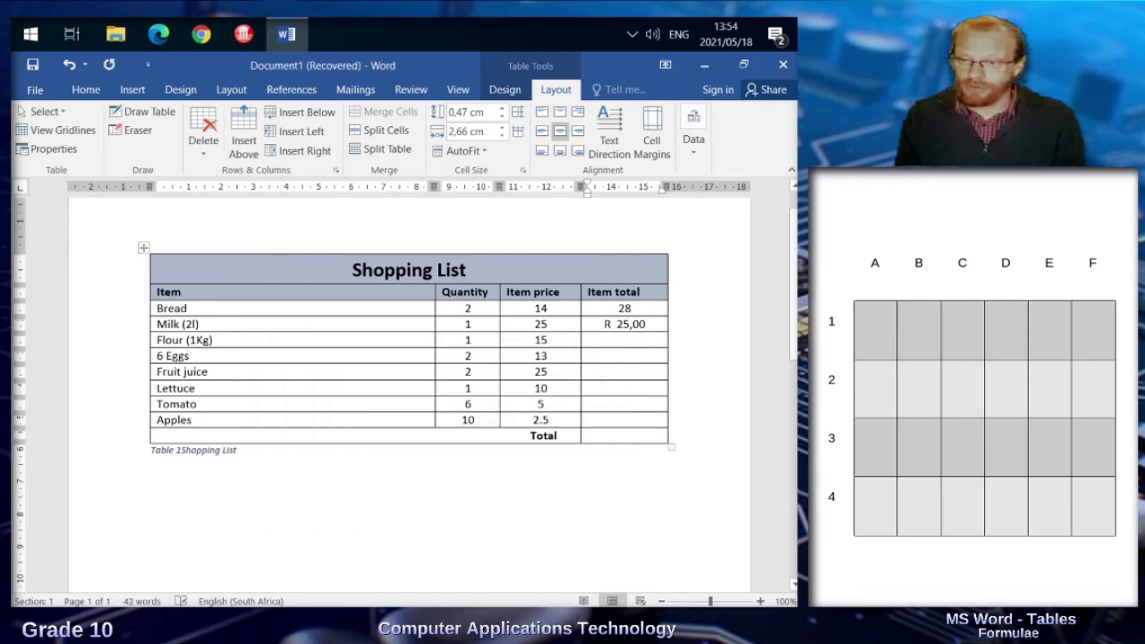
Insert the formula =PRODUCT(LEFT) with number format R# ##0,00;(R# ##0,00) in the Item total cell of the Flour (1Kg) row.
{"action": "left_click", "coordinate": [693, 139]}
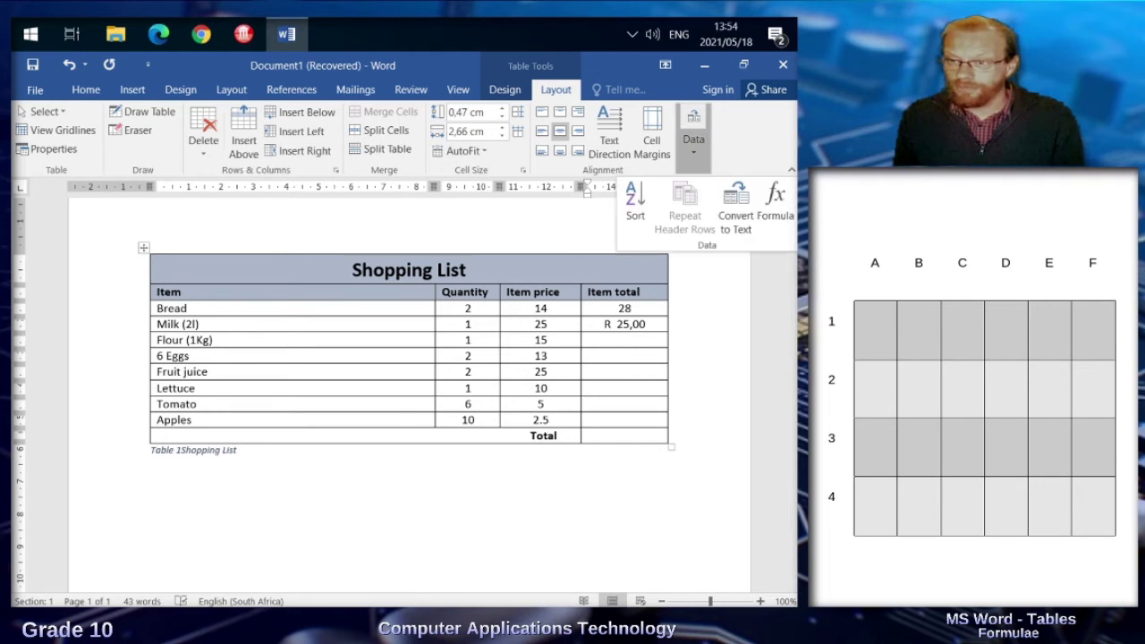
{"action": "left_click", "coordinate": [775, 204]}
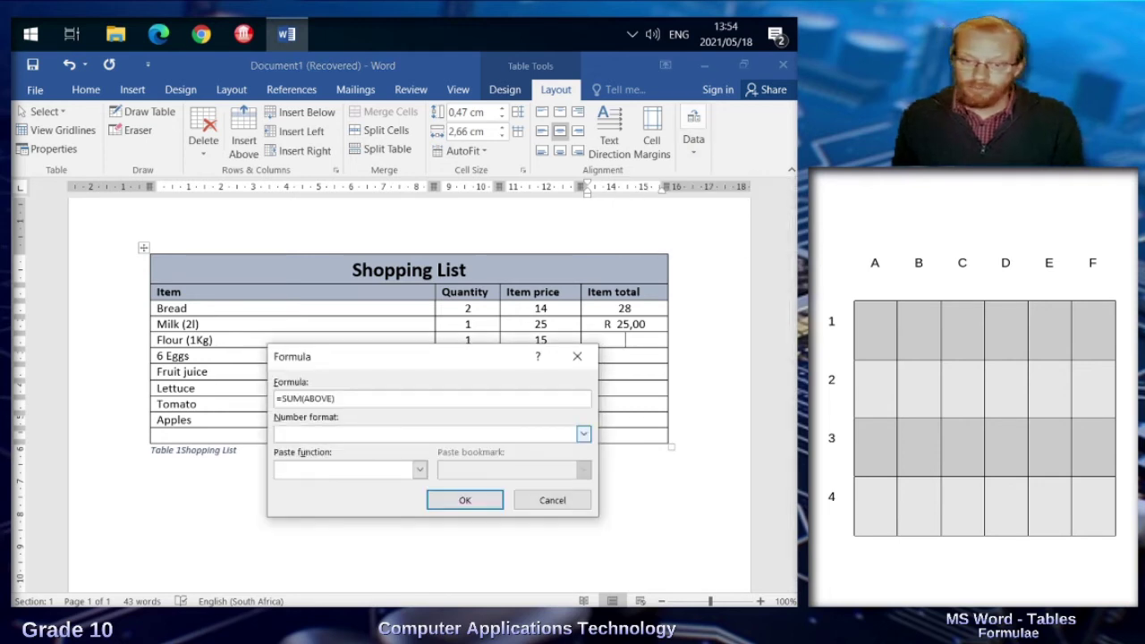
{"action": "key", "text": "shift+Left"}
{"action": "key", "text": "shift+Left"}
{"action": "key", "text": "shift+Left"}
{"action": "key", "text": "shift+Left"}
{"action": "key", "text": "shift+Left"}
{"action": "key", "text": "shift+Left"}
{"action": "key", "text": "shift+Left"}
{"action": "key", "text": "shift+Left"}
{"action": "key", "text": "shift+Left"}
{"action": "key", "text": "shift+Left"}
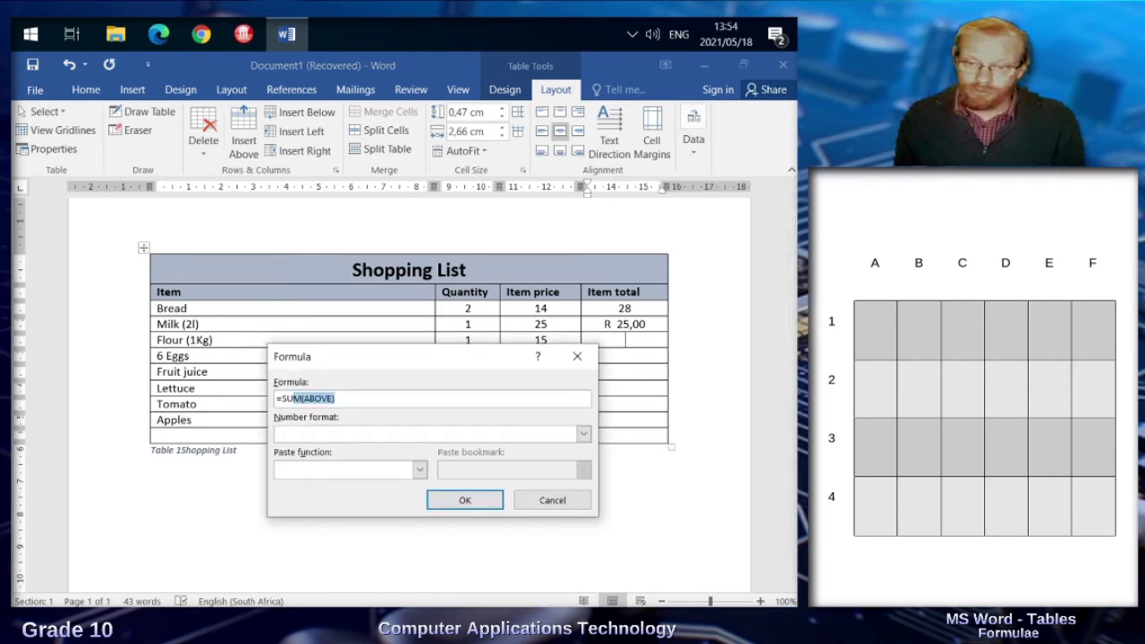
{"action": "type", "text": "PRODUCT"}
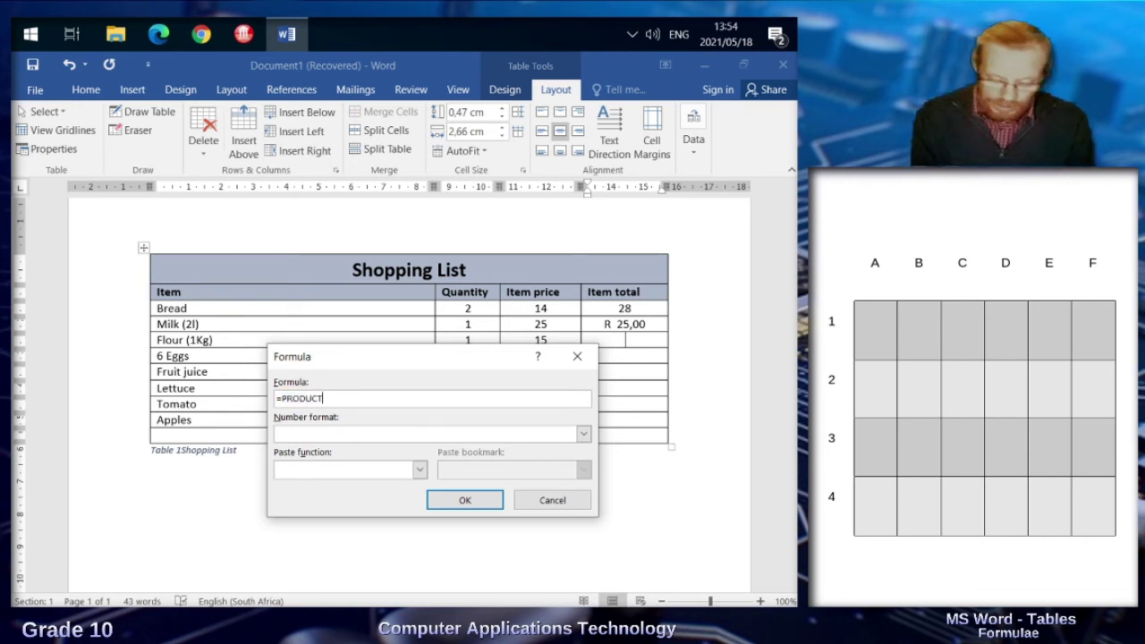
{"action": "type", "text": "(LEFT)"}
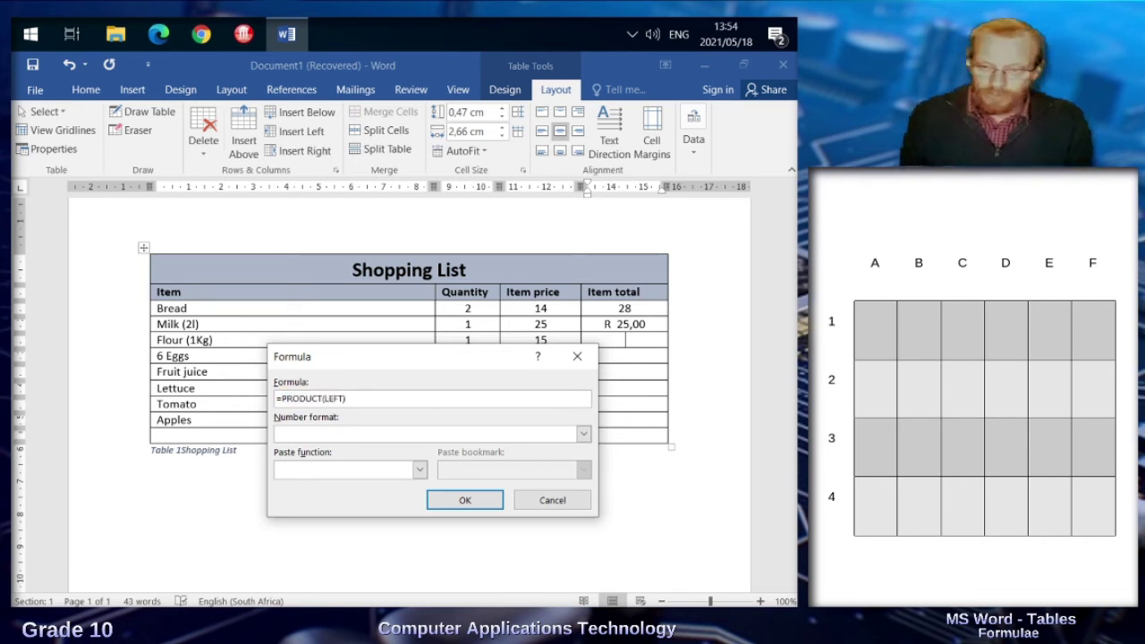
{"action": "left_click", "coordinate": [584, 433]}
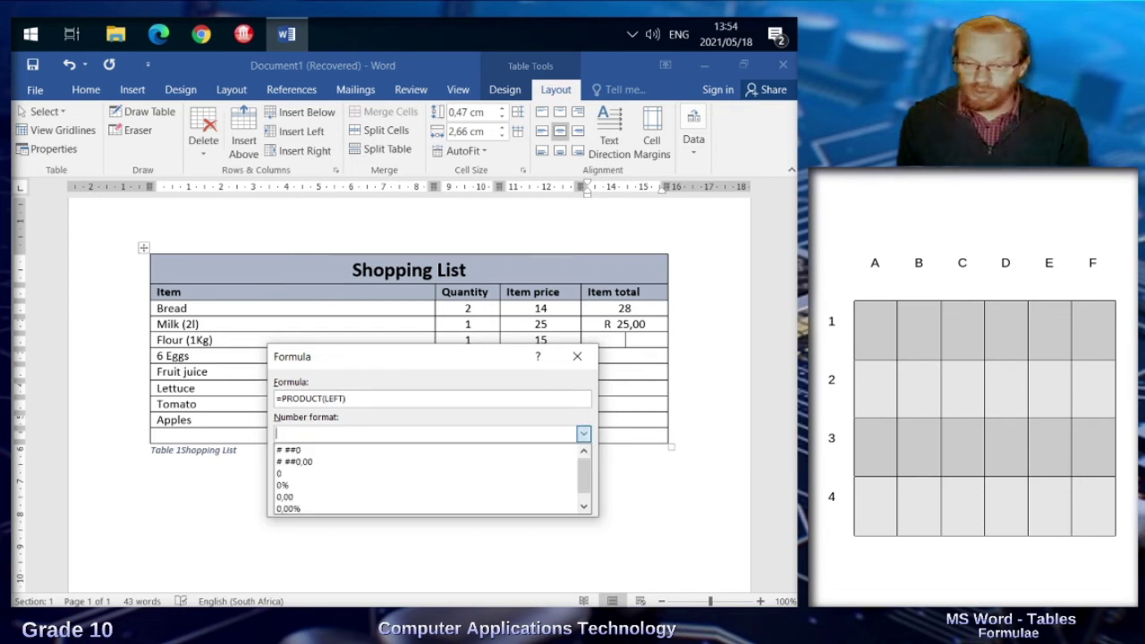
{"action": "scroll", "coordinate": [429, 479], "scroll_direction": "down", "scroll_amount": 1}
{"action": "left_click", "coordinate": [322, 509]}
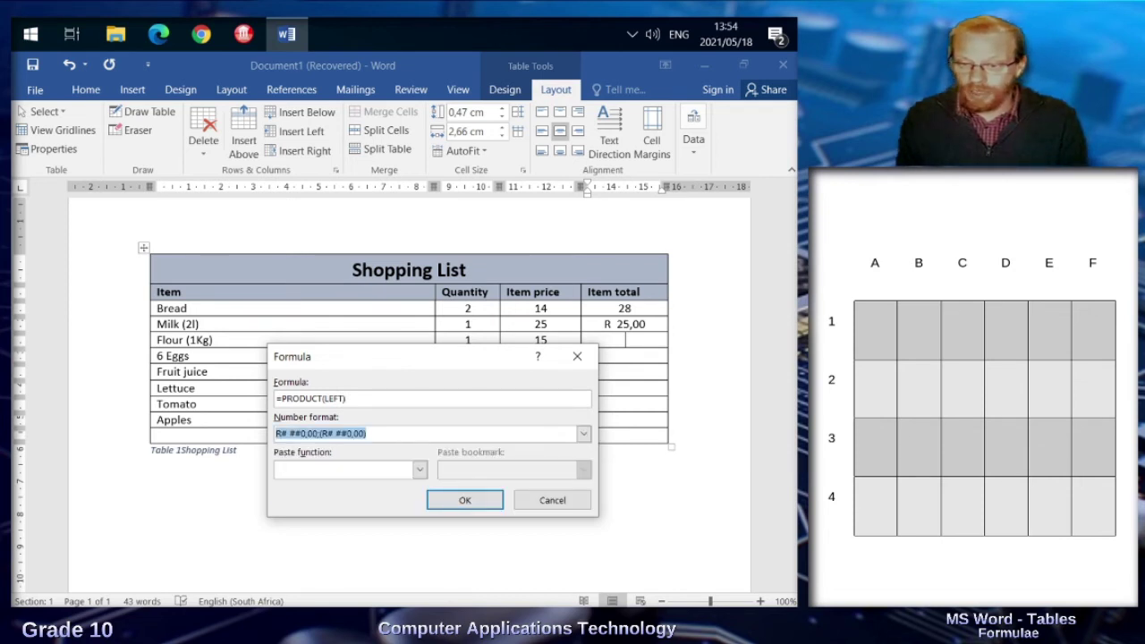
{"action": "key", "text": "Return"}
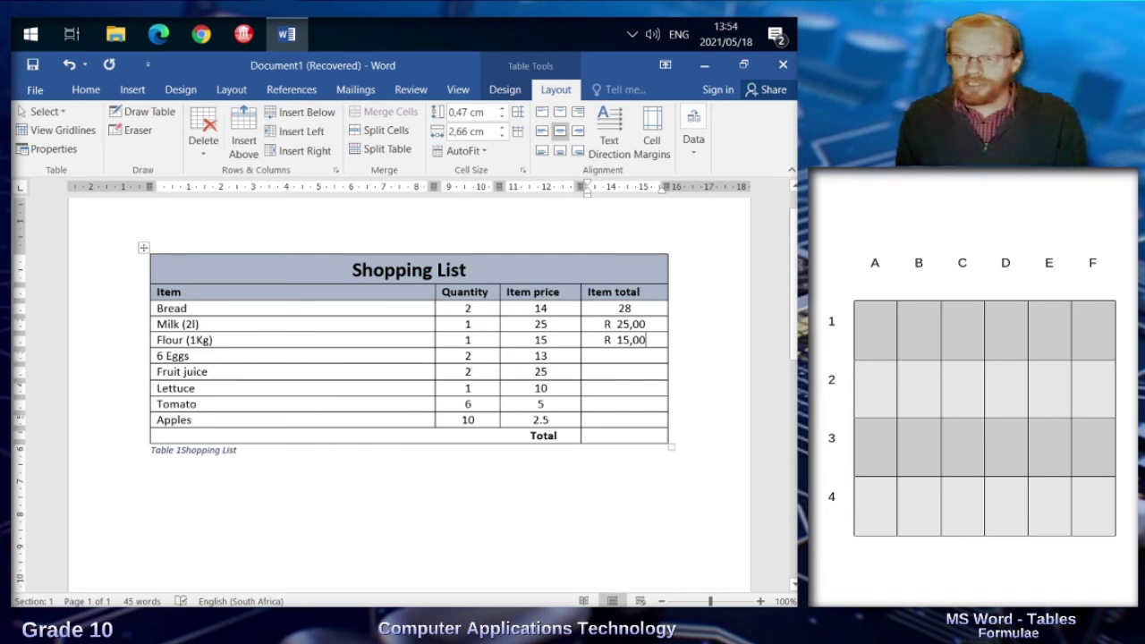
Repeat the last formula in the Item total cells of the 6 Eggs, Fruit juice, Lettuce, Tomato and Apples rows.
{"action": "left_click_drag", "start_coordinate": [625, 356], "coordinate": [626, 420]}
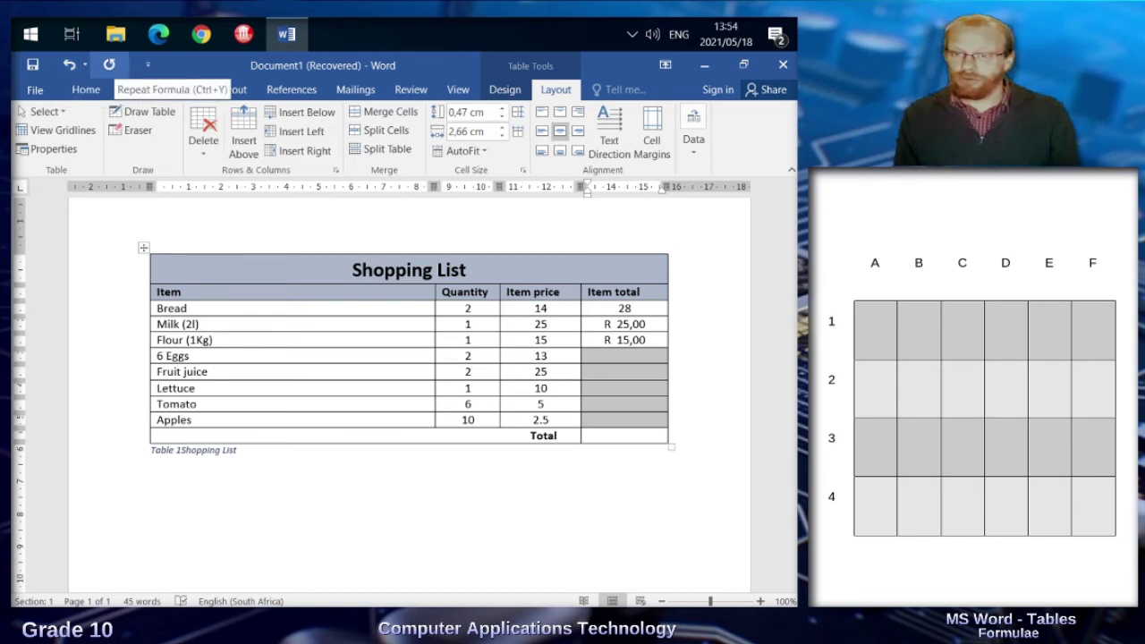
{"action": "left_click", "coordinate": [108, 64]}
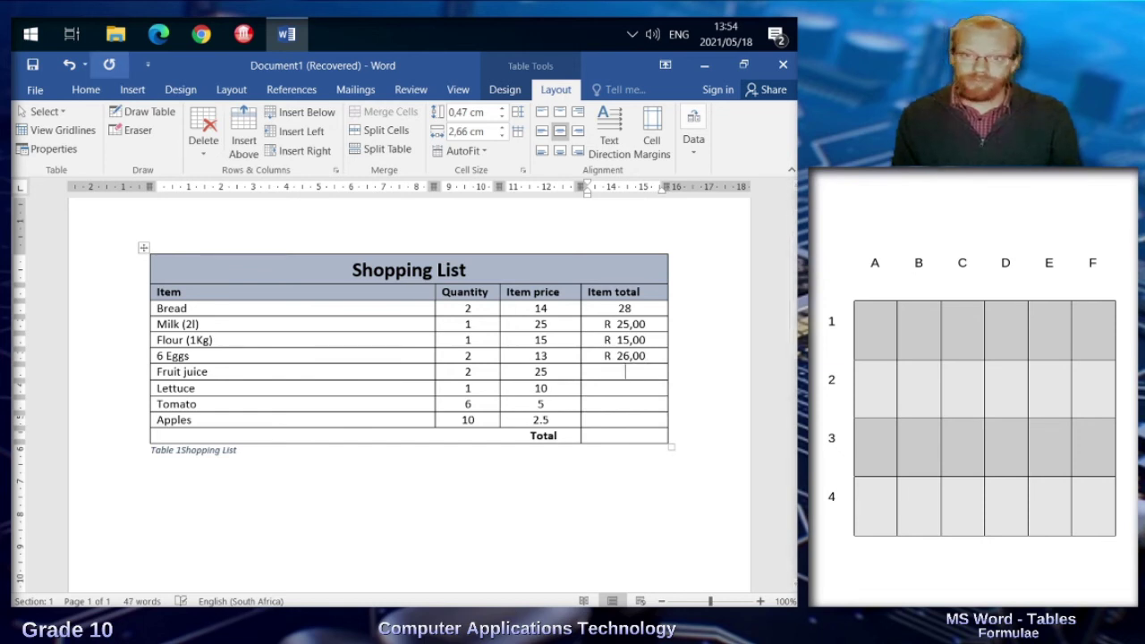
{"action": "left_click", "coordinate": [108, 64]}
{"action": "key", "text": "Down"}
{"action": "left_click", "coordinate": [108, 65]}
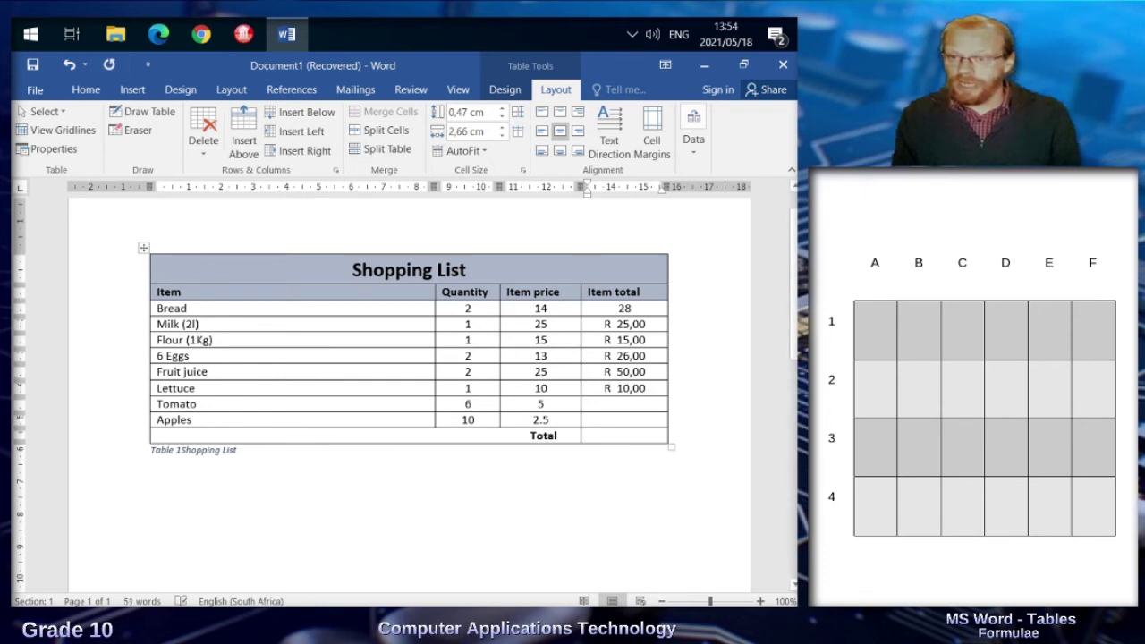
{"action": "key", "text": "Down"}
{"action": "left_click", "coordinate": [108, 65]}
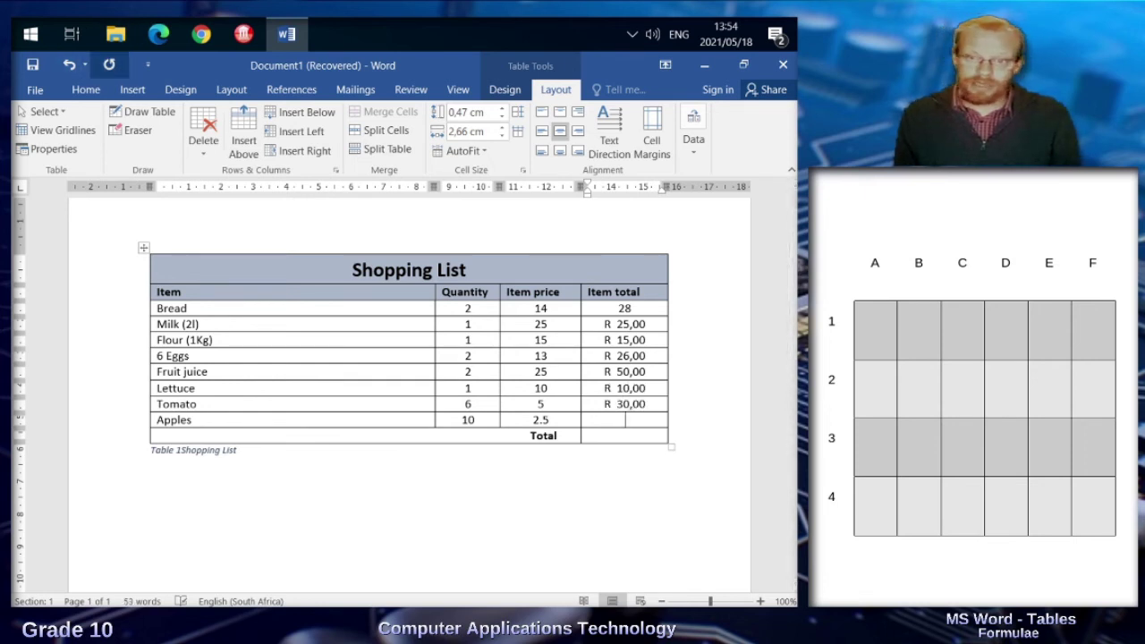
{"action": "left_click", "coordinate": [108, 65]}
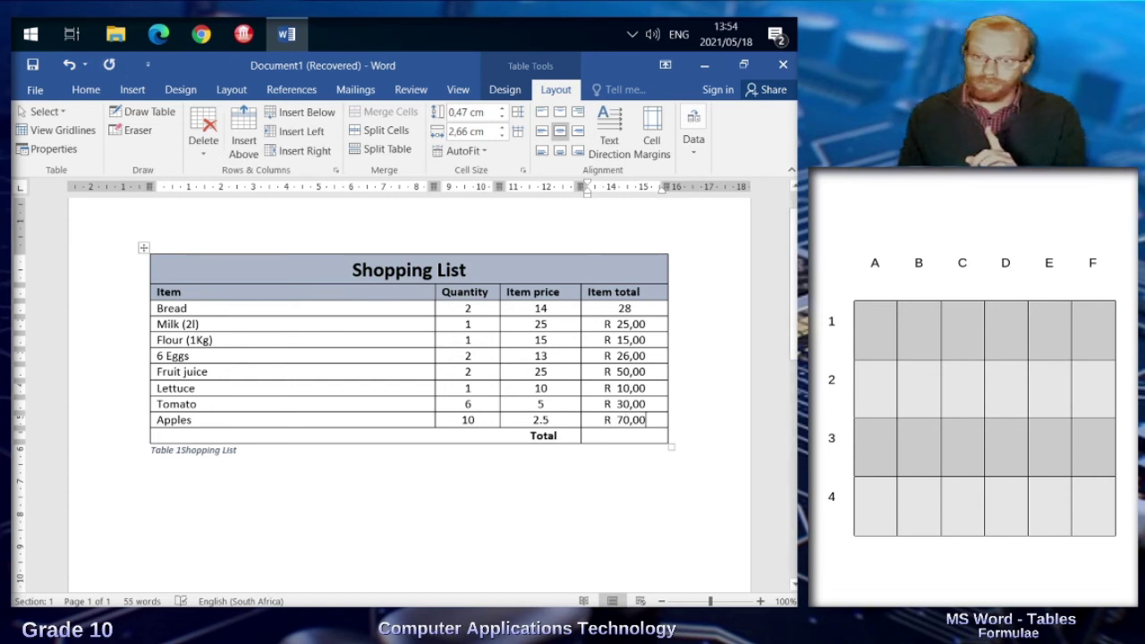
Set the quantity in the Milk (2l) row to 2.
{"action": "left_click", "coordinate": [470, 355]}
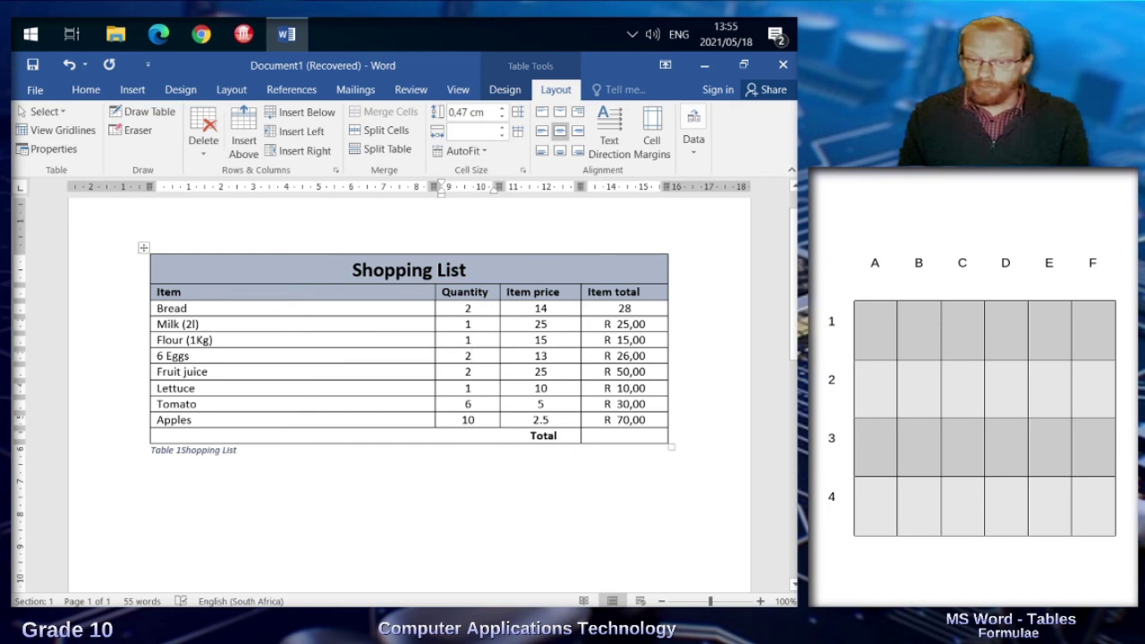
{"action": "double_click", "coordinate": [467, 324]}
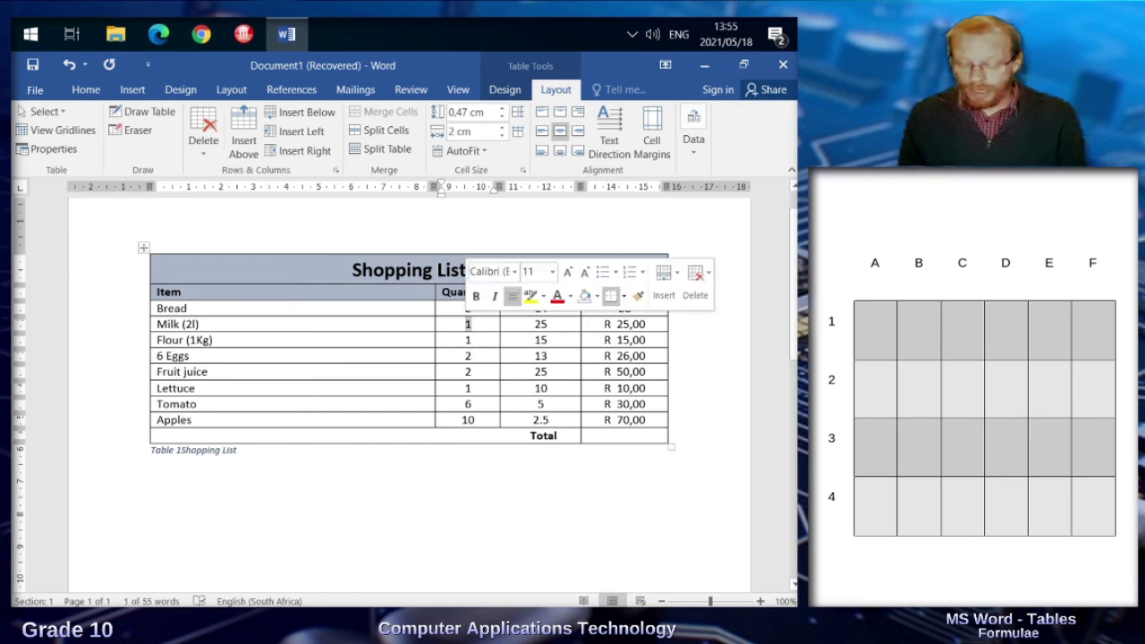
{"action": "type", "text": "2"}
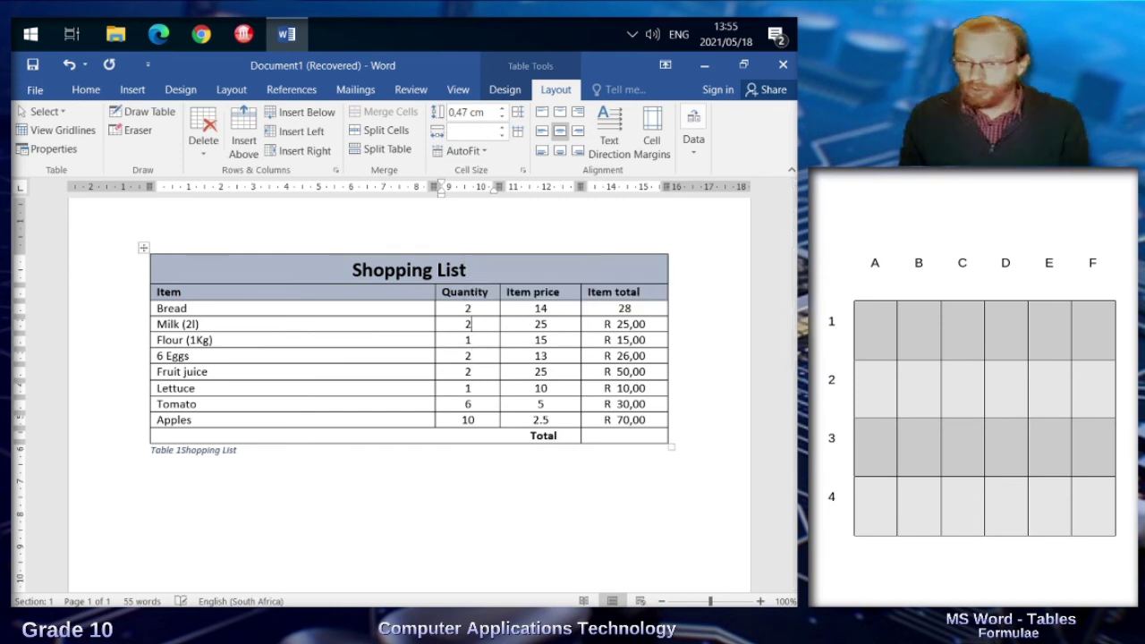
{"action": "key", "text": "Return"}
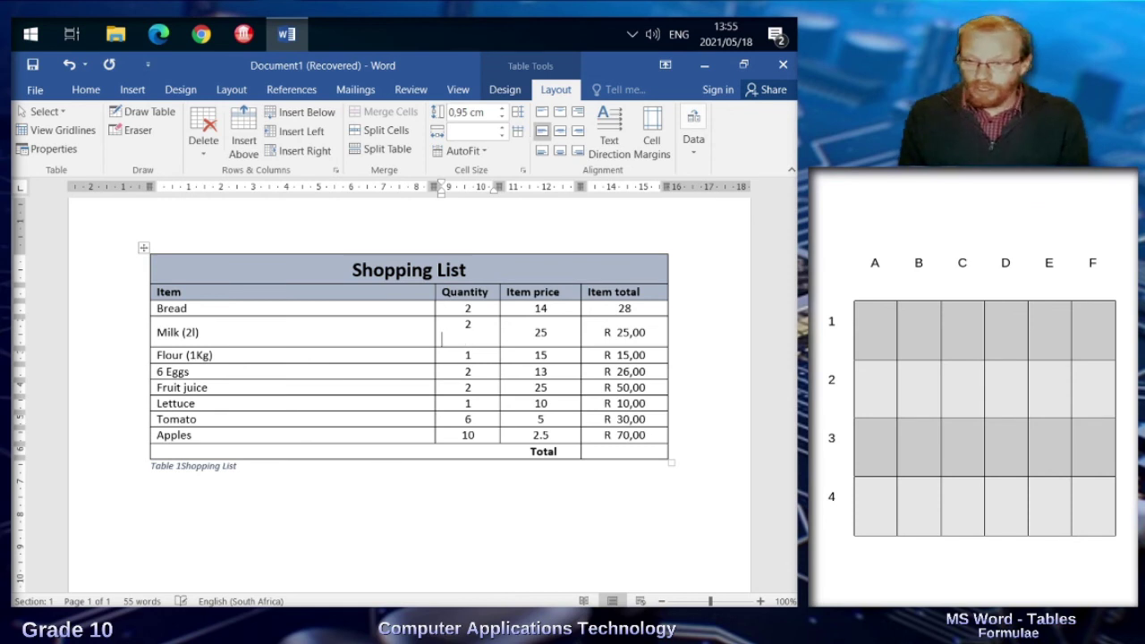
{"action": "key", "text": "BackSpace"}
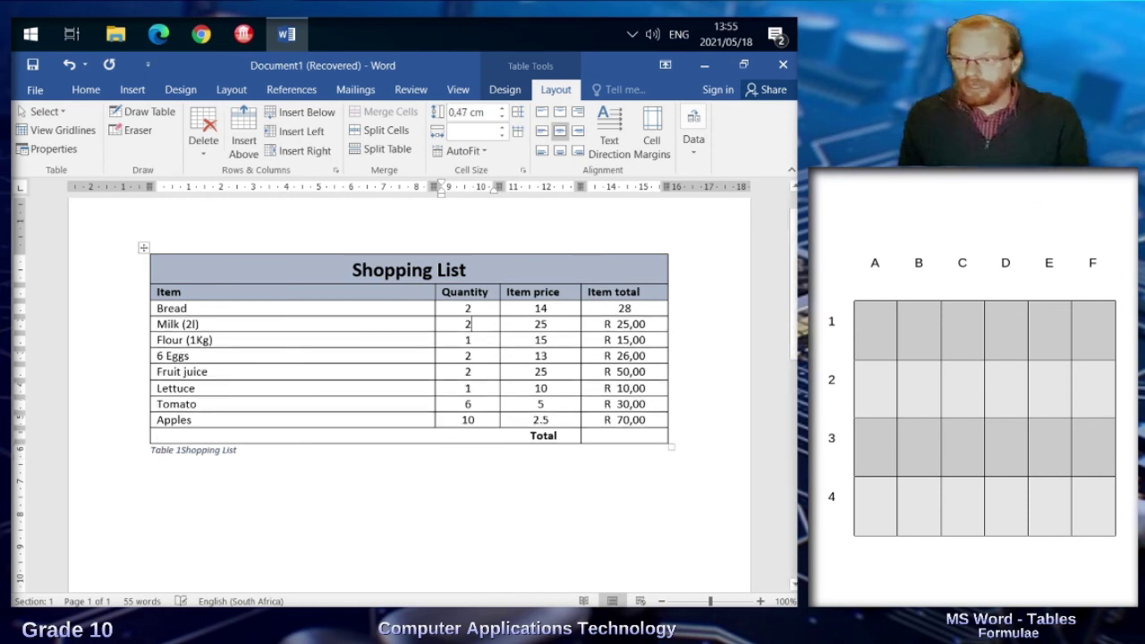
Update the formula field in the Item total cell of the Milk (2l) row.
{"action": "left_click", "coordinate": [611, 324]}
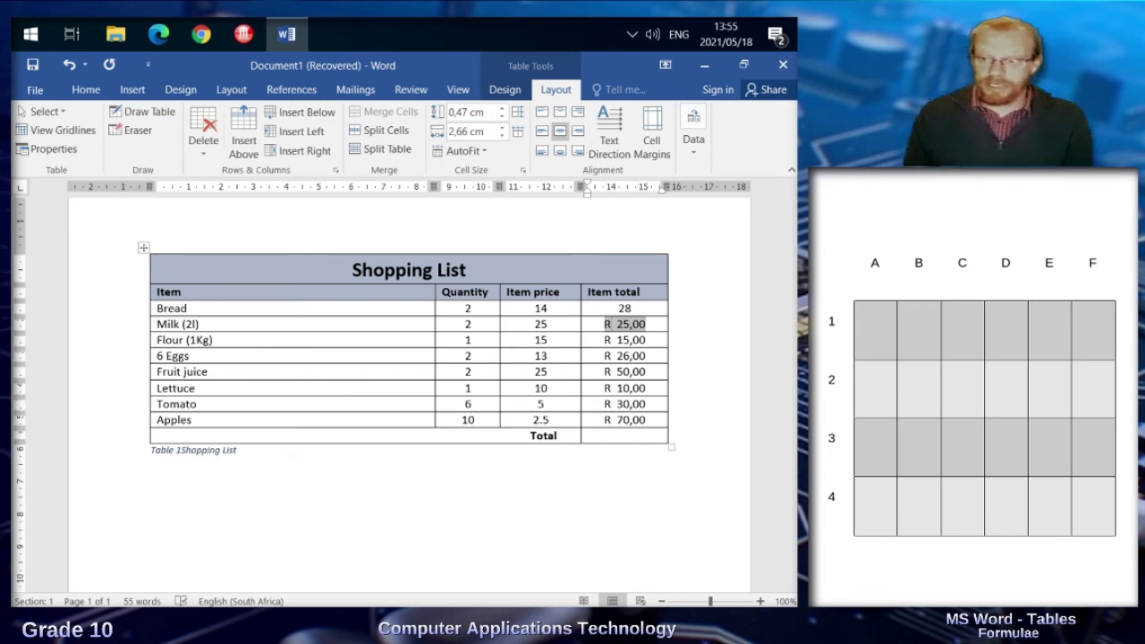
{"action": "right_click", "coordinate": [626, 329]}
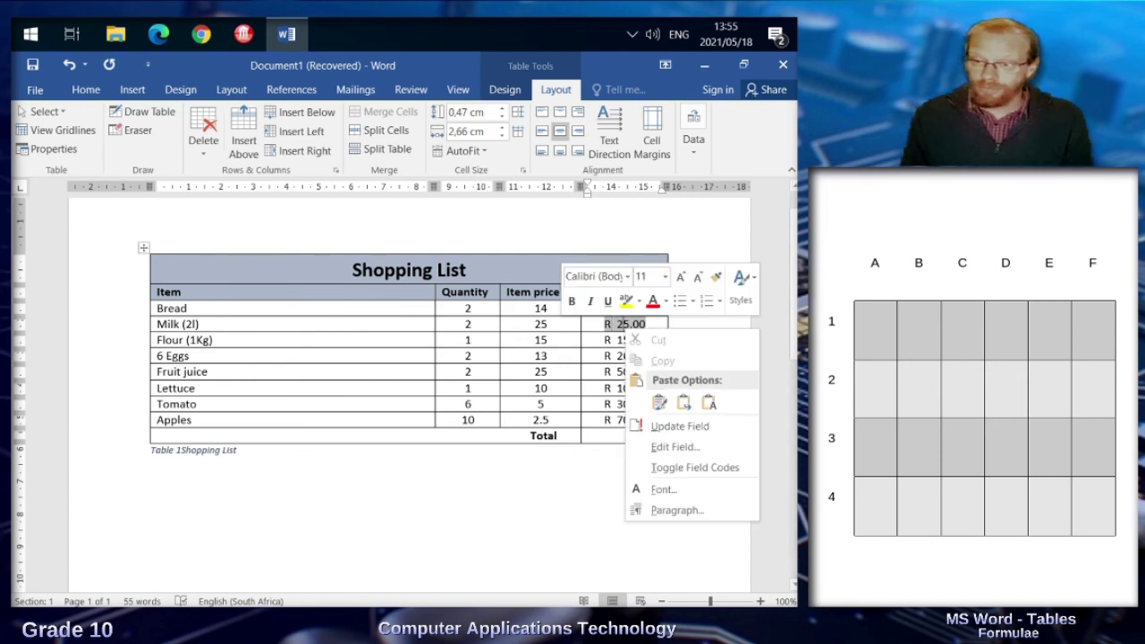
{"action": "left_click", "coordinate": [678, 426]}
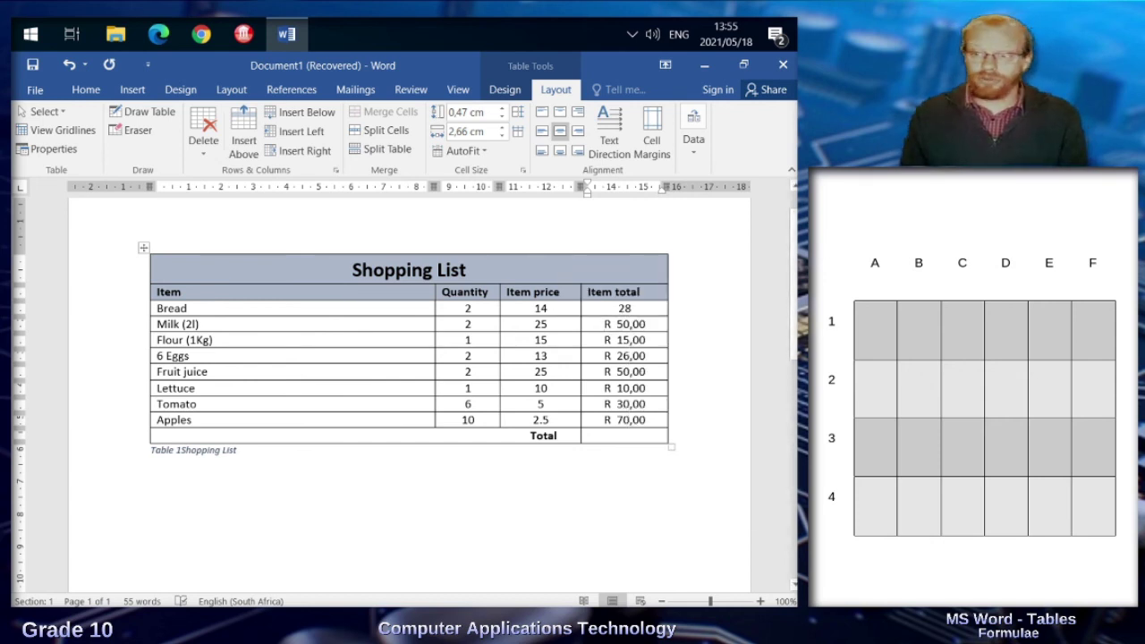
Insert the formula =SUM(ABOVE) with number format R# ##0,00;(R# ##0,00) in the Total row's Item total cell.
{"action": "left_click", "coordinate": [626, 436]}
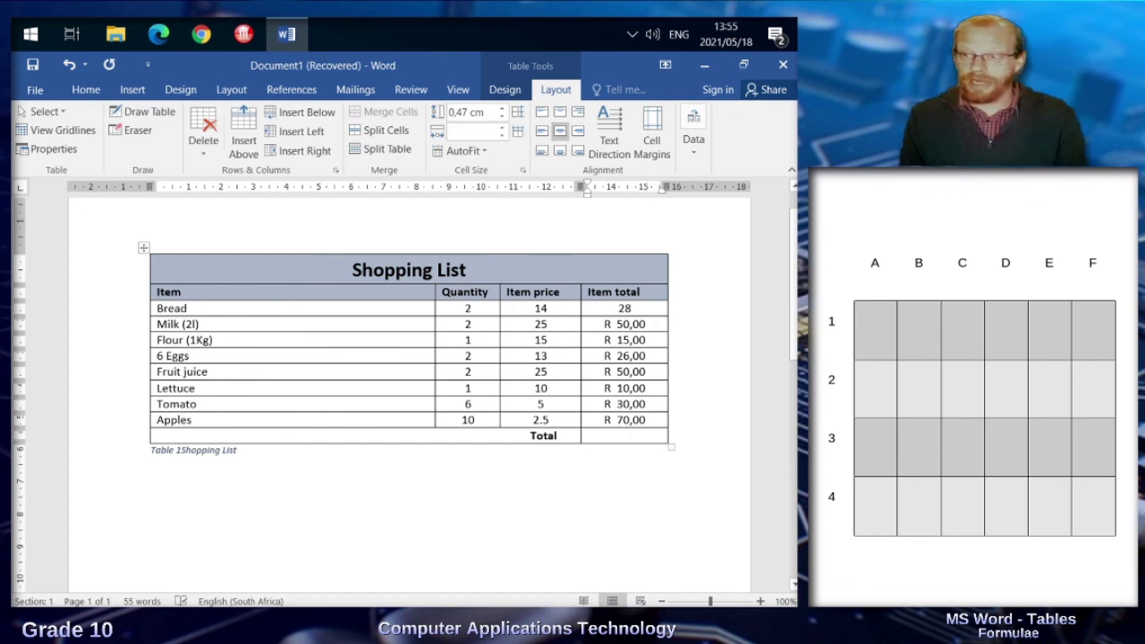
{"action": "left_click", "coordinate": [693, 135]}
{"action": "left_click", "coordinate": [775, 204]}
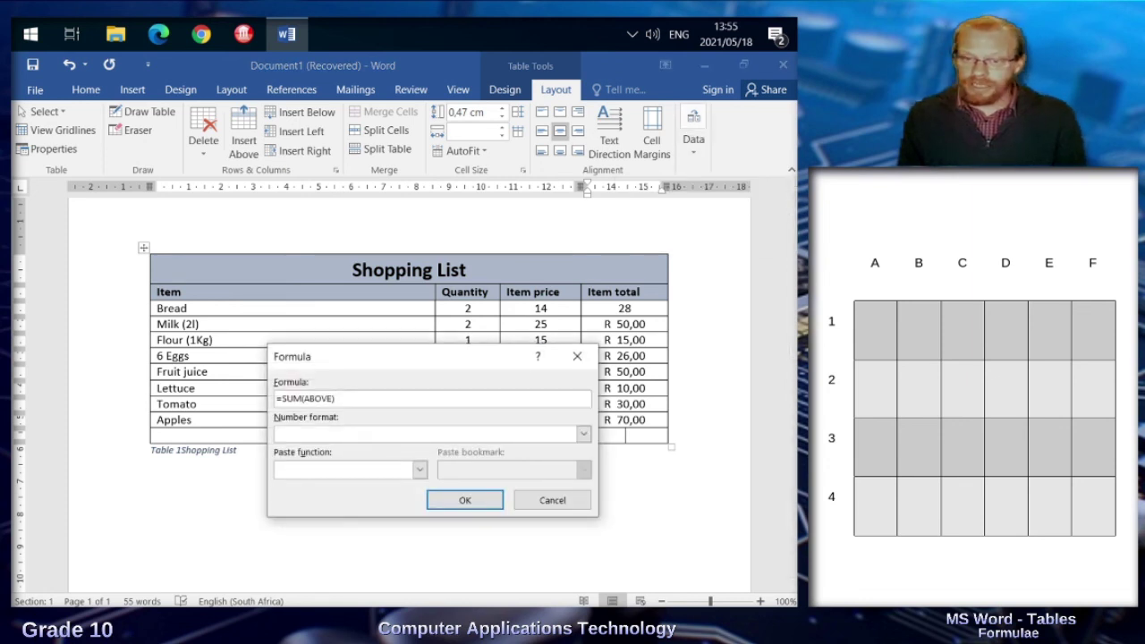
{"action": "left_click_drag", "start_coordinate": [455, 357], "coordinate": [350, 343]}
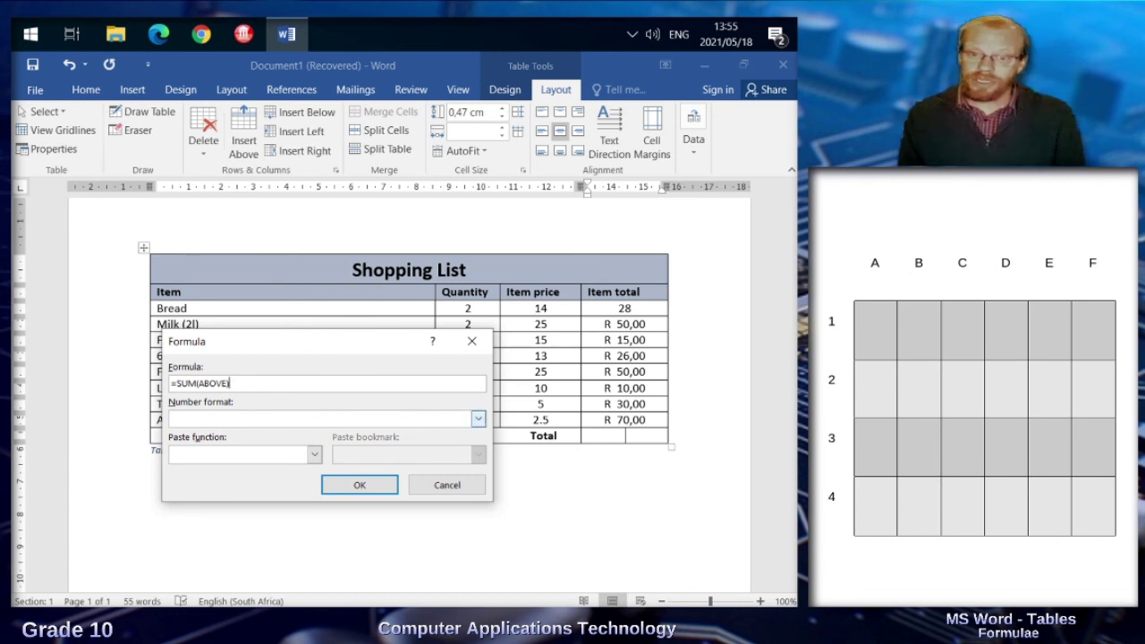
{"action": "left_click", "coordinate": [478, 419]}
{"action": "scroll", "coordinate": [320, 474], "scroll_direction": "down", "scroll_amount": 1}
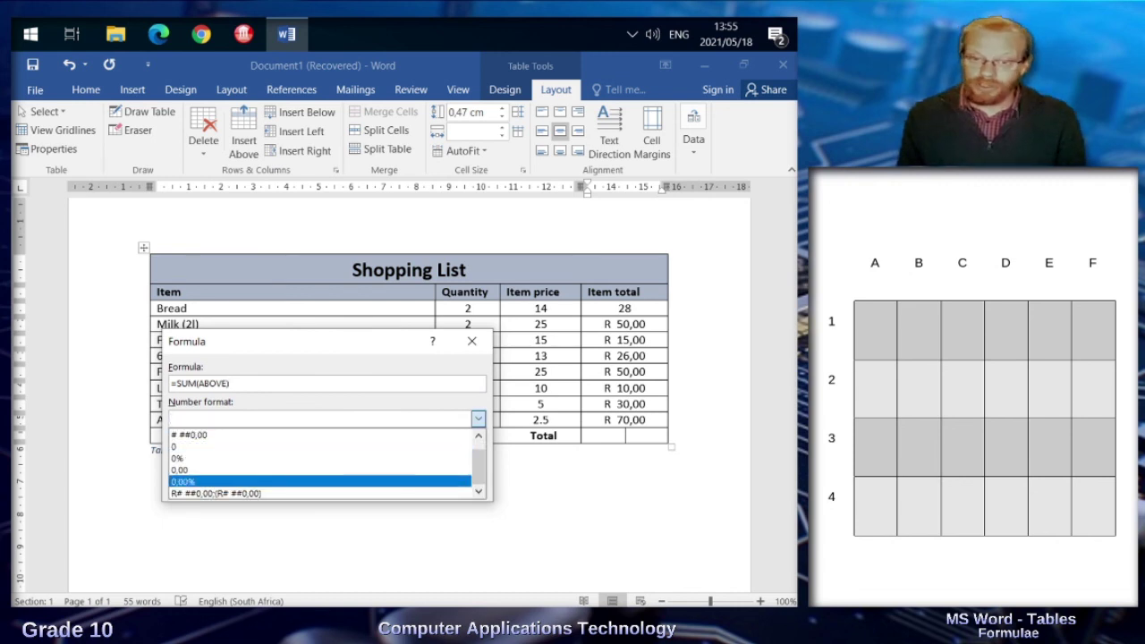
{"action": "left_click", "coordinate": [214, 492]}
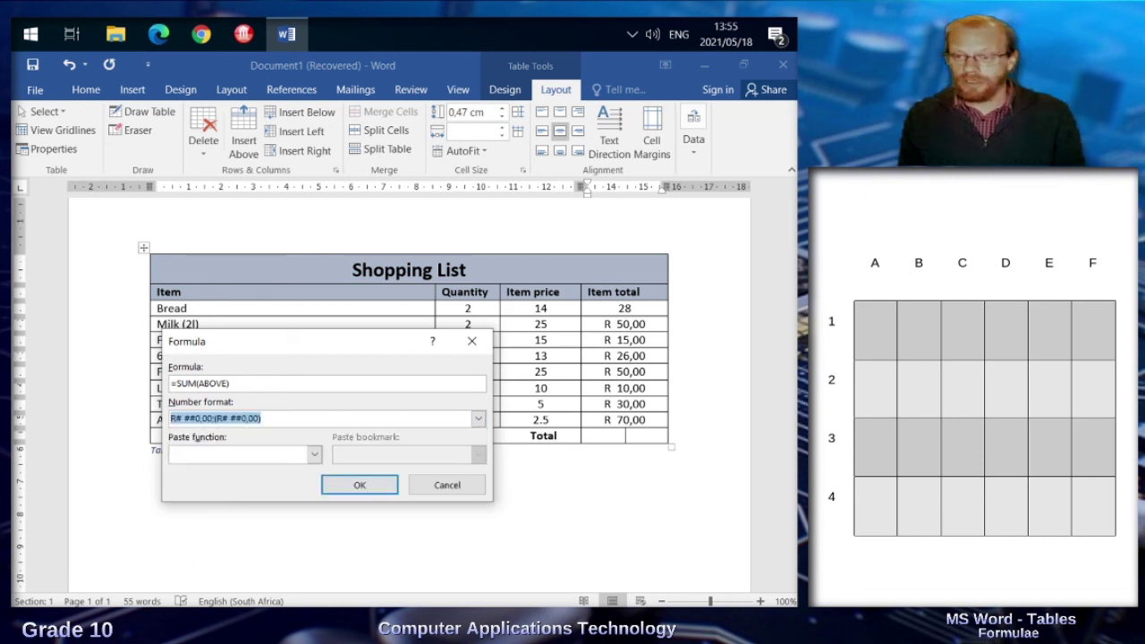
{"action": "key", "text": "Return"}
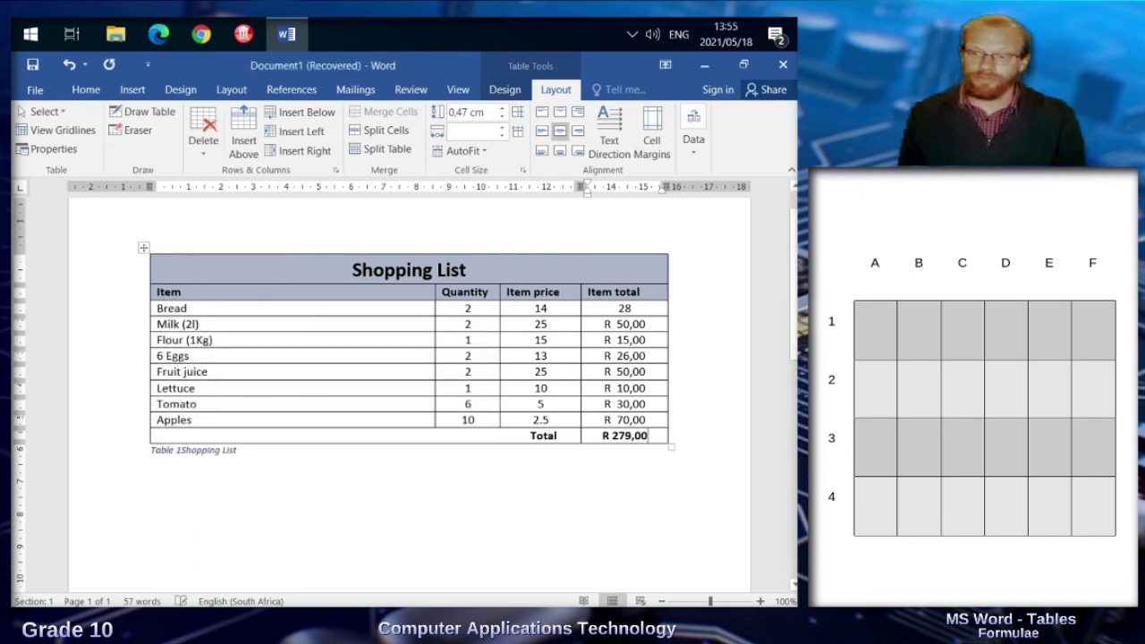